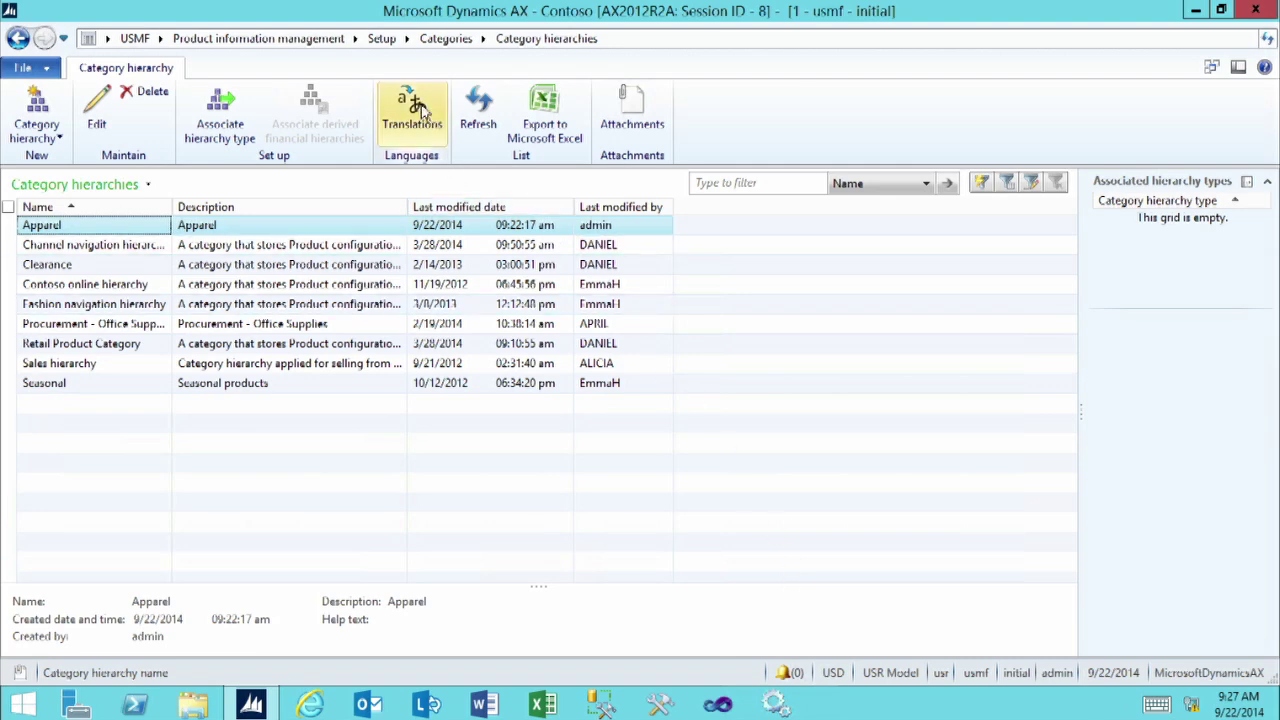
- In the product information management attribute setup, create an attribute type named "Has sleeves" with type Boolean
{"action": "left_click", "coordinate": [238, 44]}
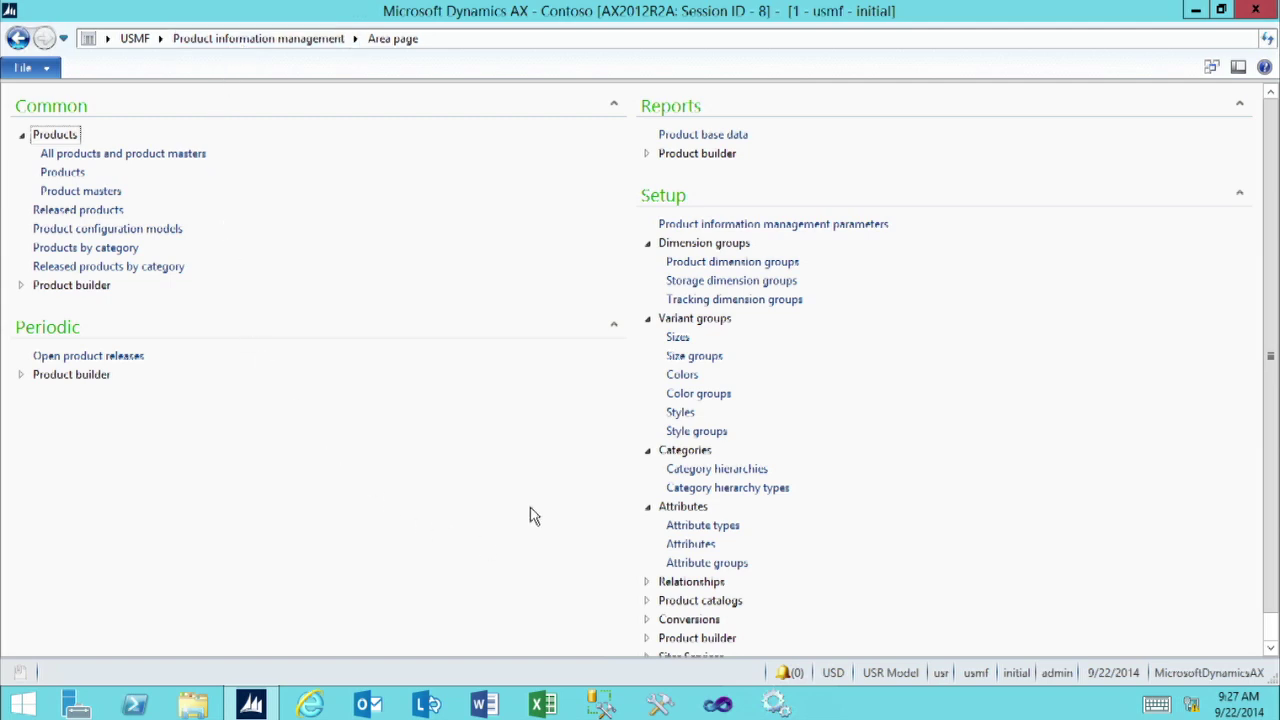
{"action": "left_click", "coordinate": [691, 527]}
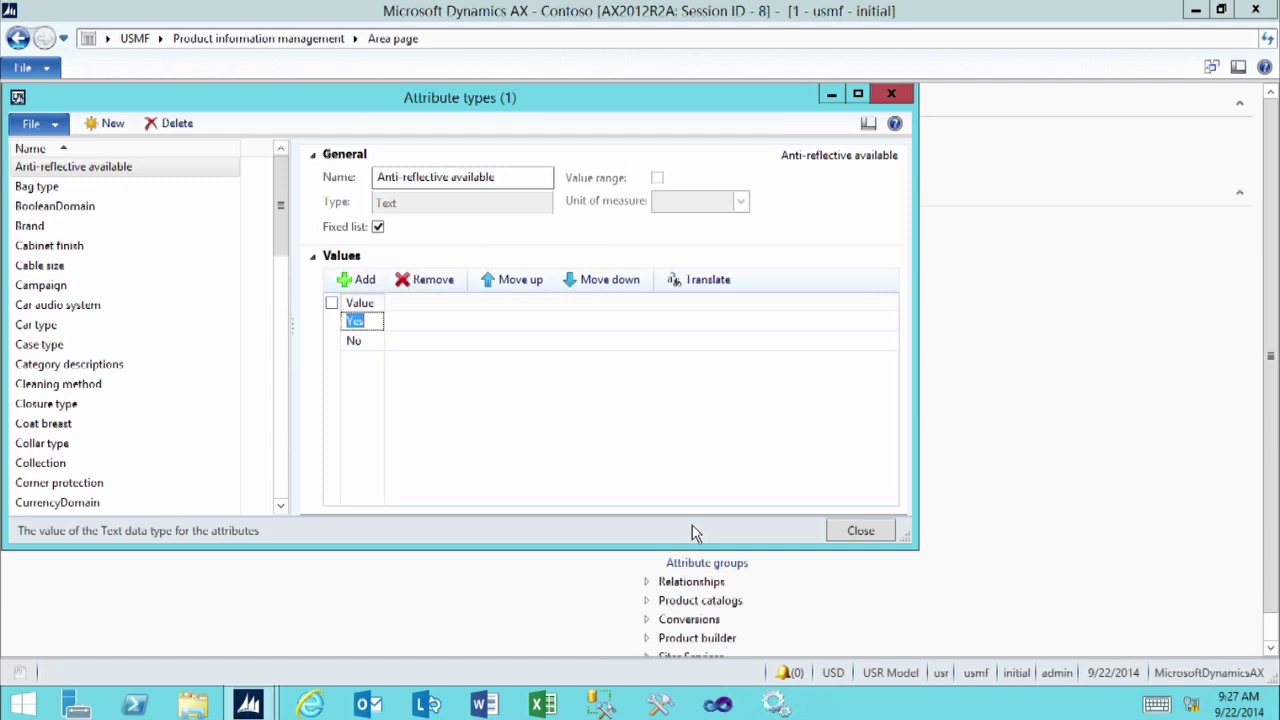
{"action": "left_click", "coordinate": [111, 126]}
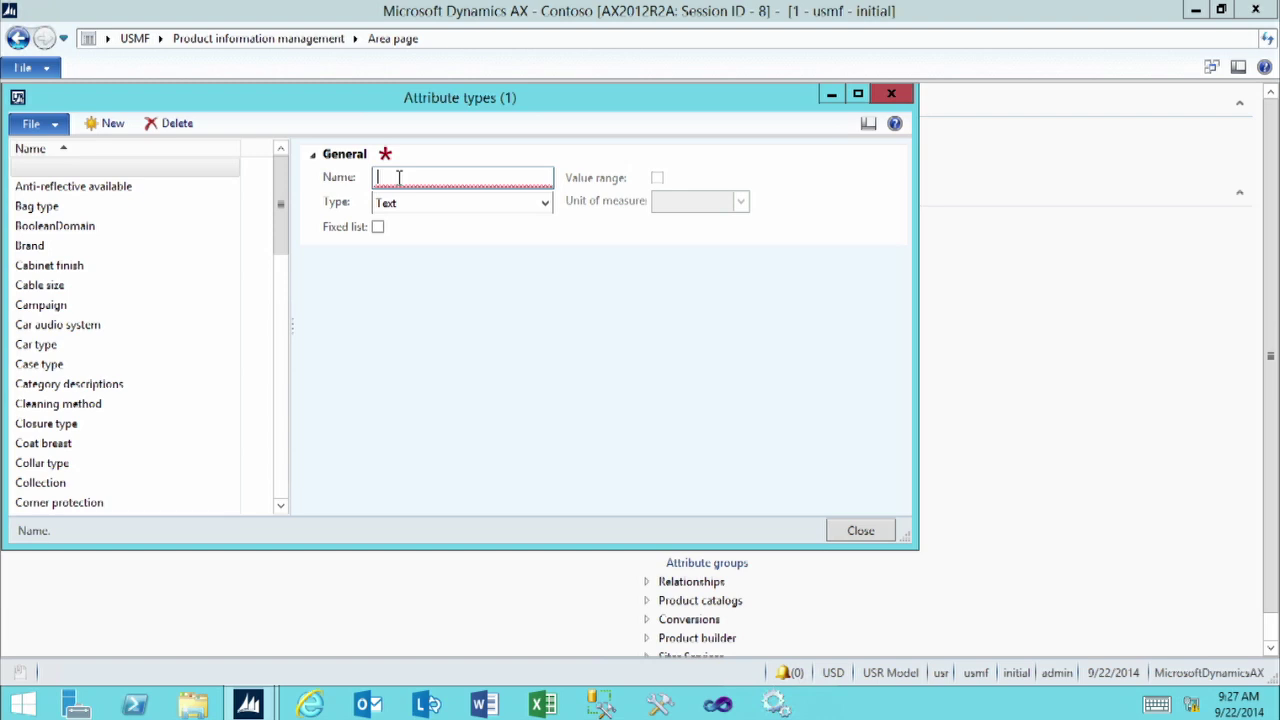
{"action": "type", "text": "Has "}
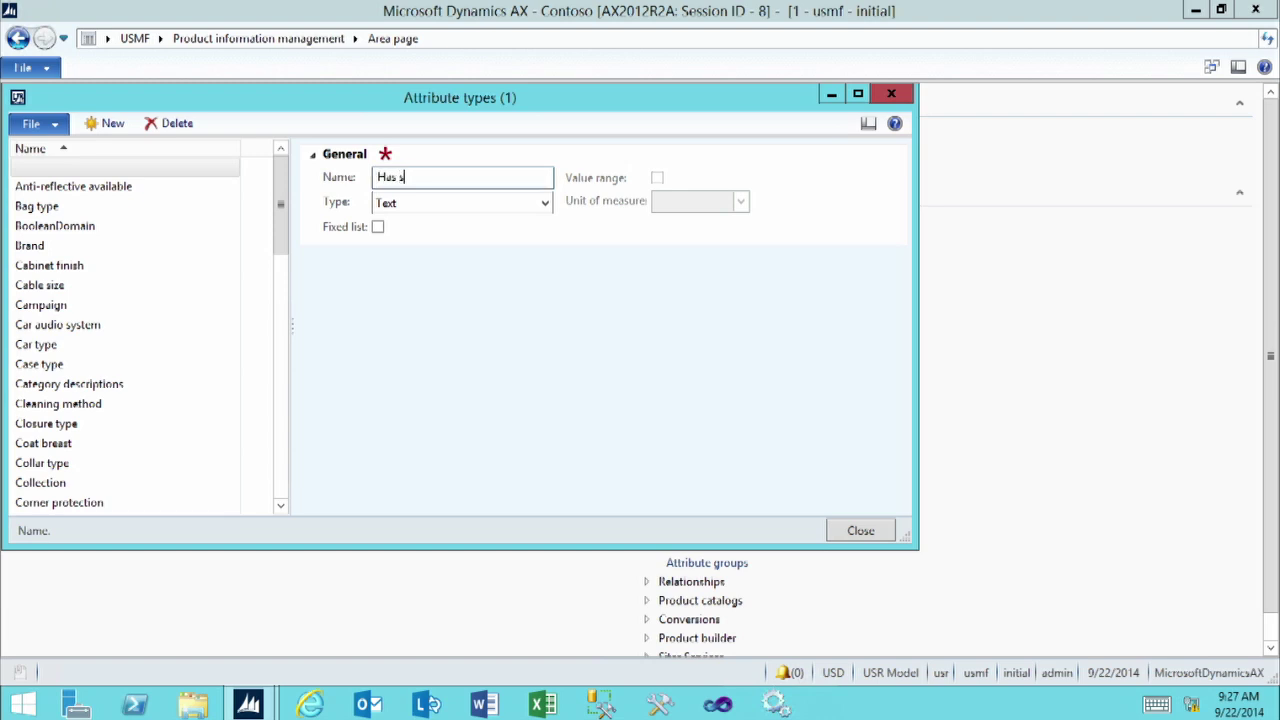
{"action": "type", "text": "sleeves"}
{"action": "left_click", "coordinate": [545, 205]}
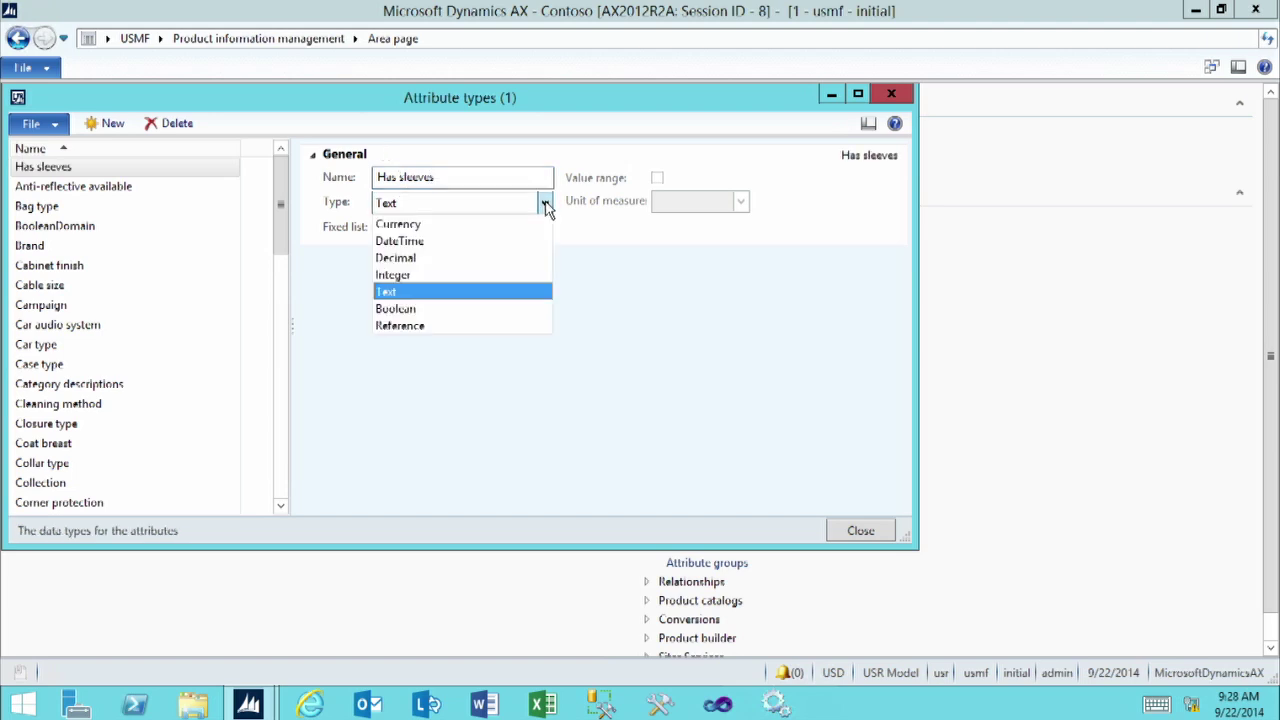
{"action": "left_click", "coordinate": [383, 310]}
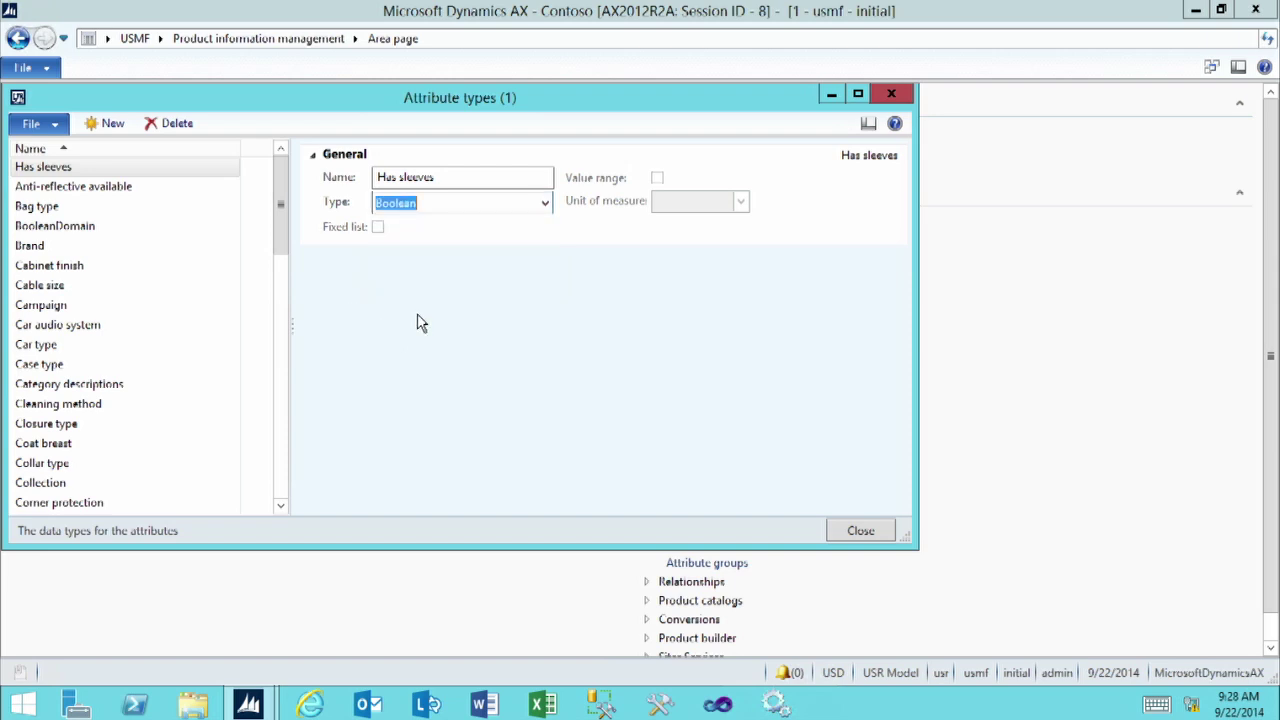
- Create a Text attribute type named "Sleeve types" and make it a fixed list
{"action": "left_click", "coordinate": [112, 124]}
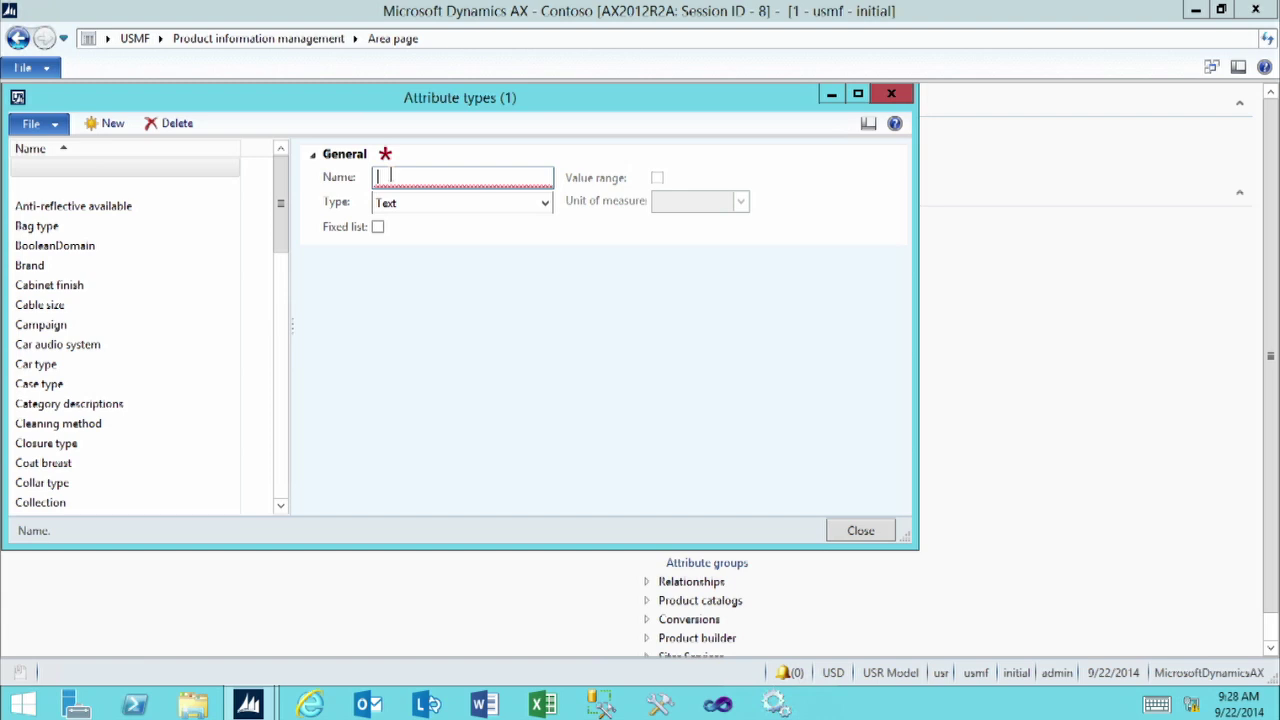
{"action": "type", "text": "Slee"}
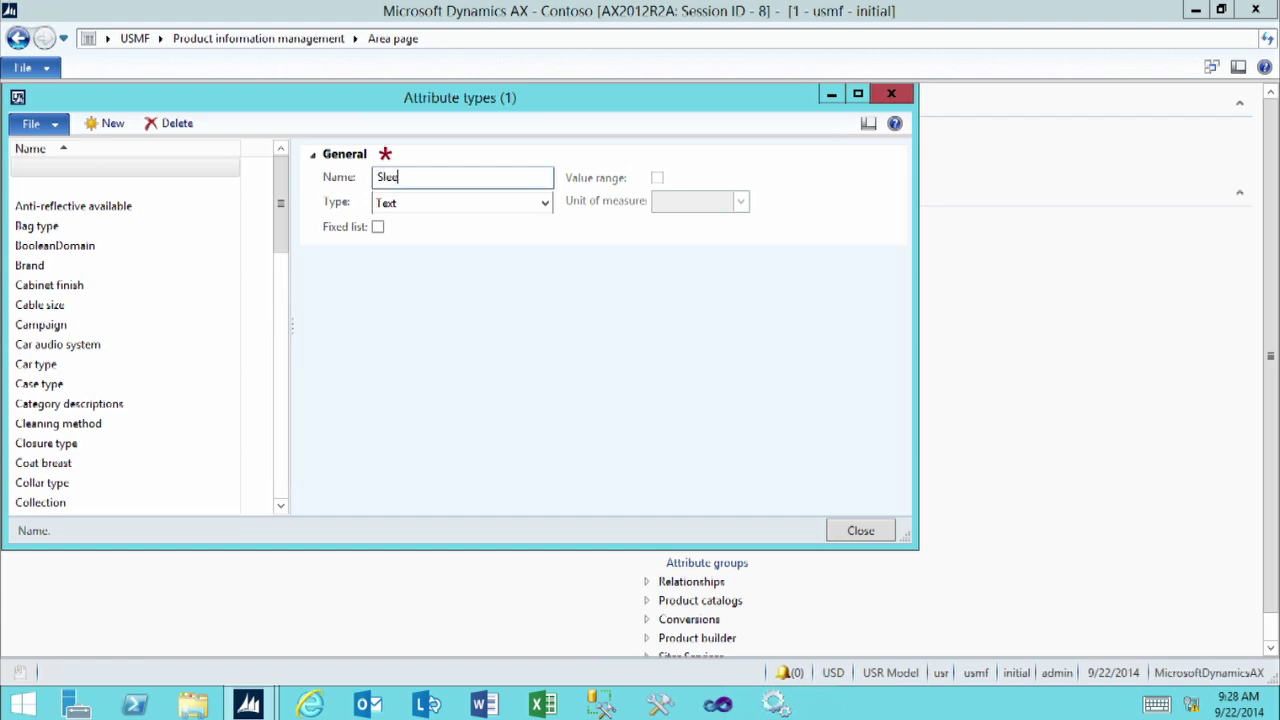
{"action": "type", "text": "ve types"}
{"action": "left_click", "coordinate": [435, 203]}
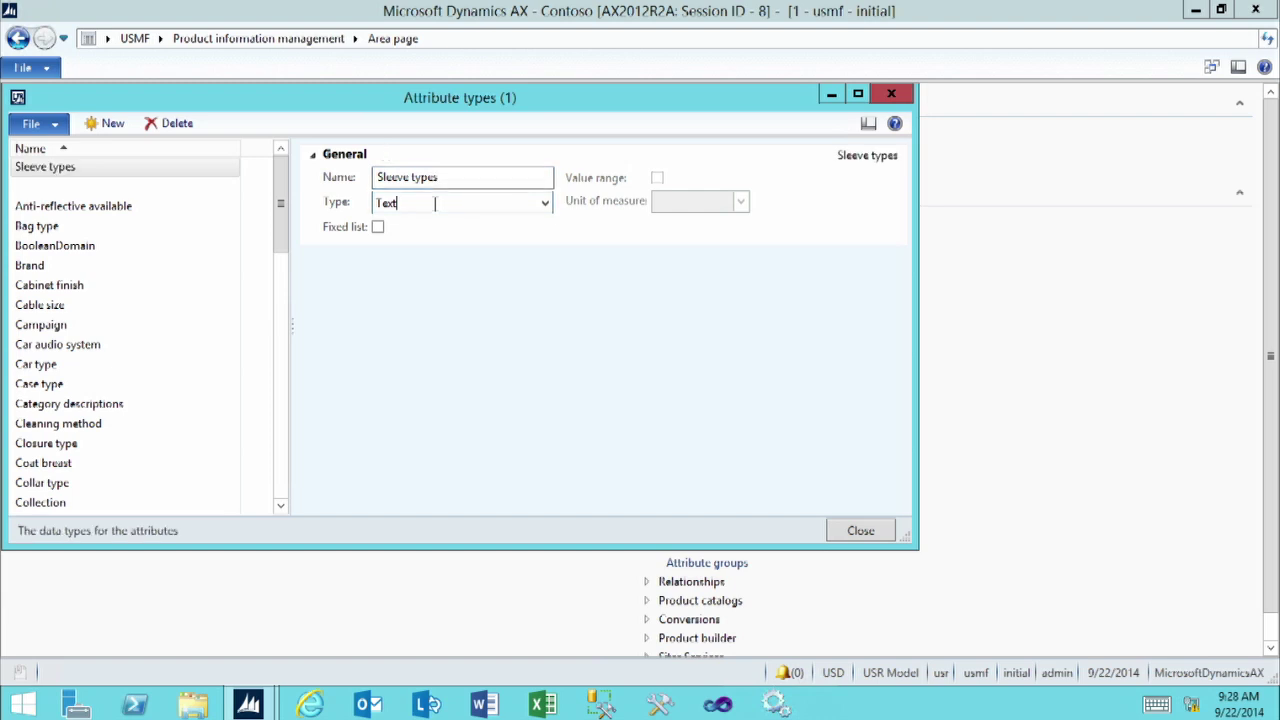
{"action": "left_click", "coordinate": [378, 228]}
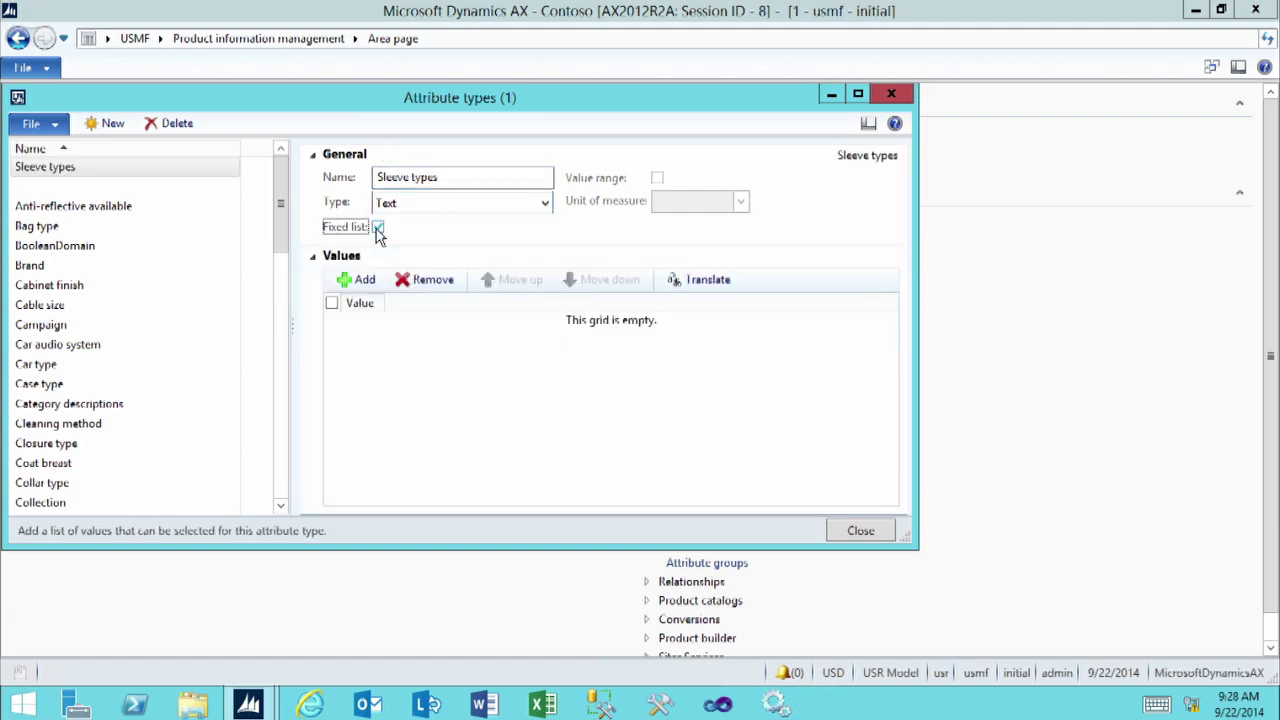
- Add the values "Short Sleeve" and "Long Sleeve" to the Sleeve types list and widen the value column
{"action": "left_click", "coordinate": [362, 284]}
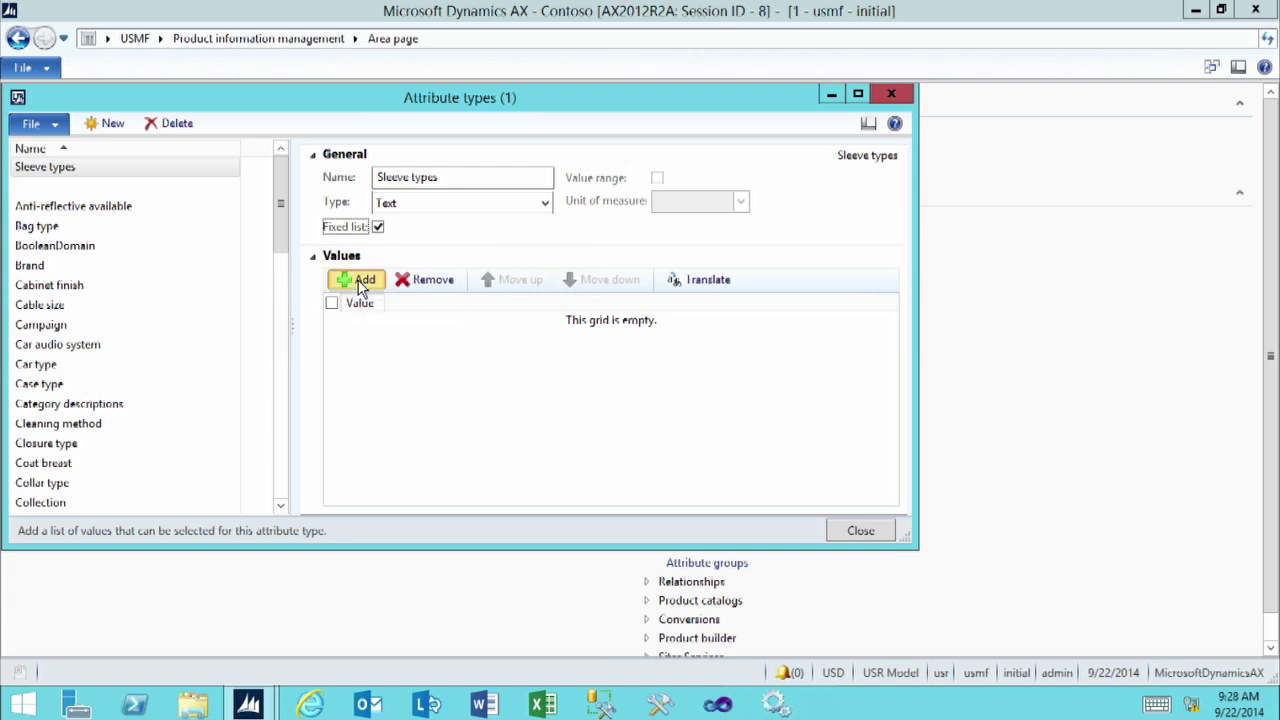
{"action": "left_click", "coordinate": [359, 322]}
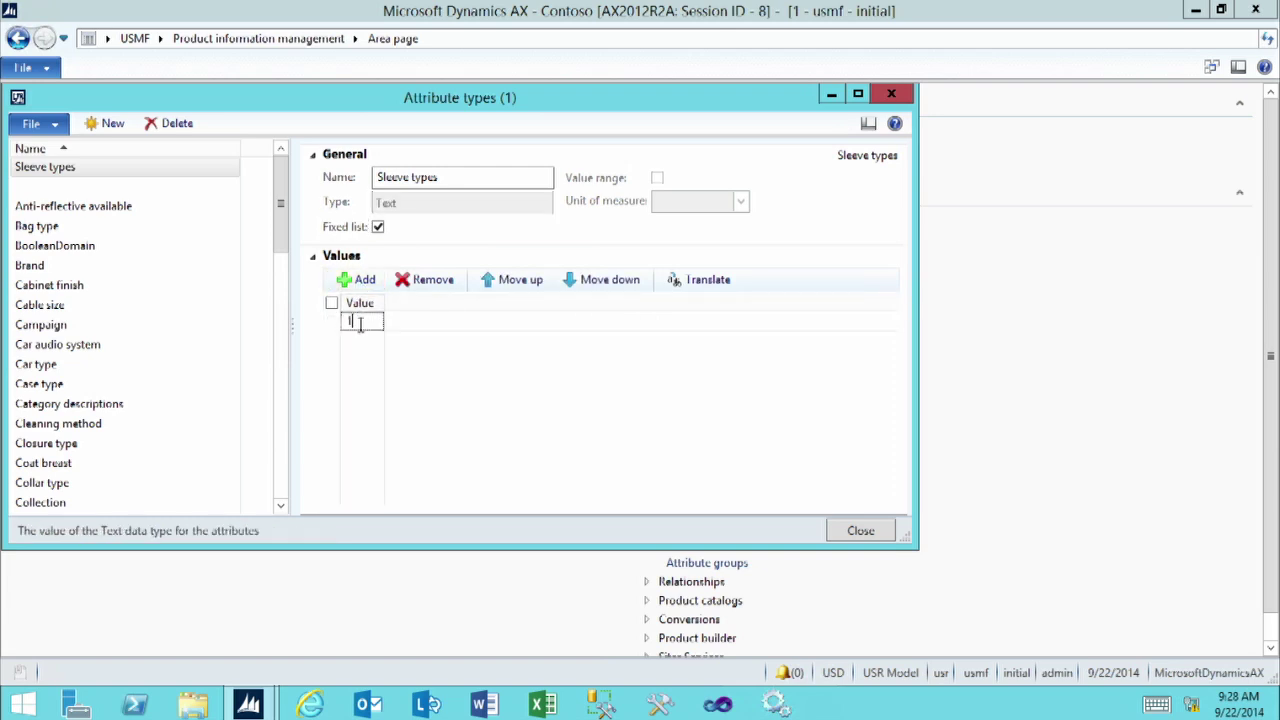
{"action": "type", "text": "Short S"}
{"action": "type", "text": "l"}
{"action": "type", "text": "eeve"}
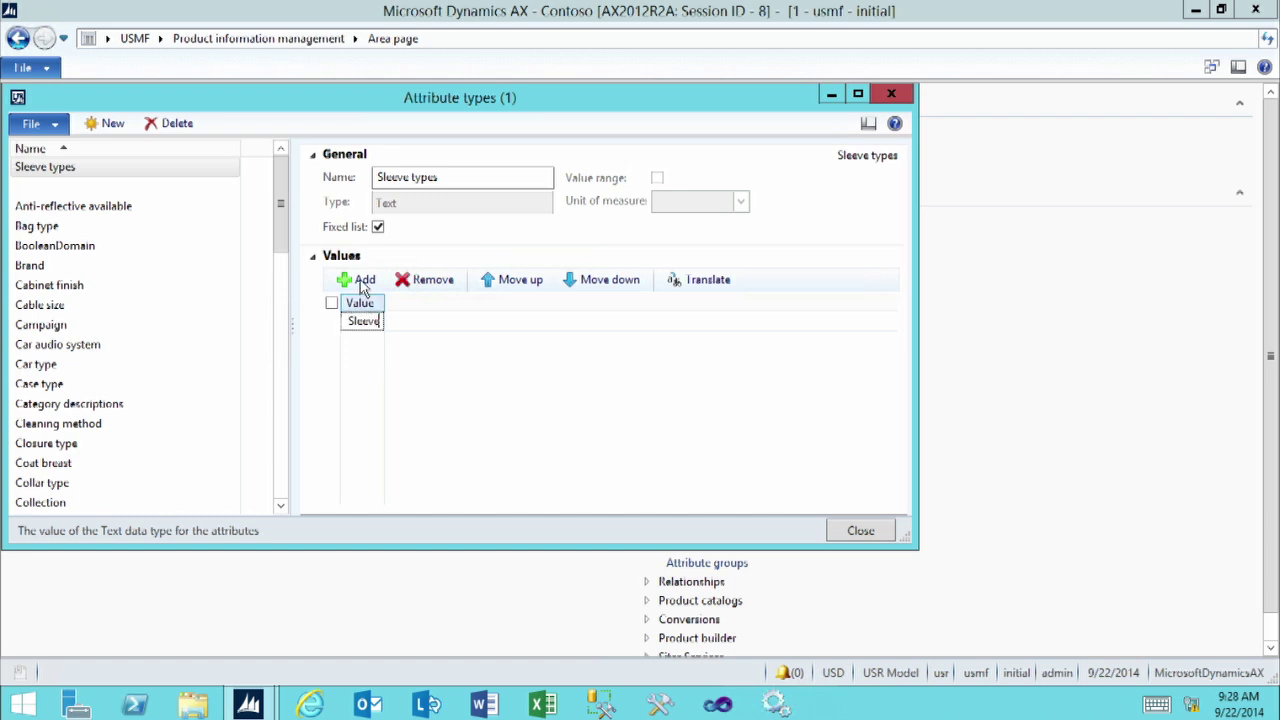
{"action": "left_click", "coordinate": [363, 282]}
{"action": "type", "text": "2"}
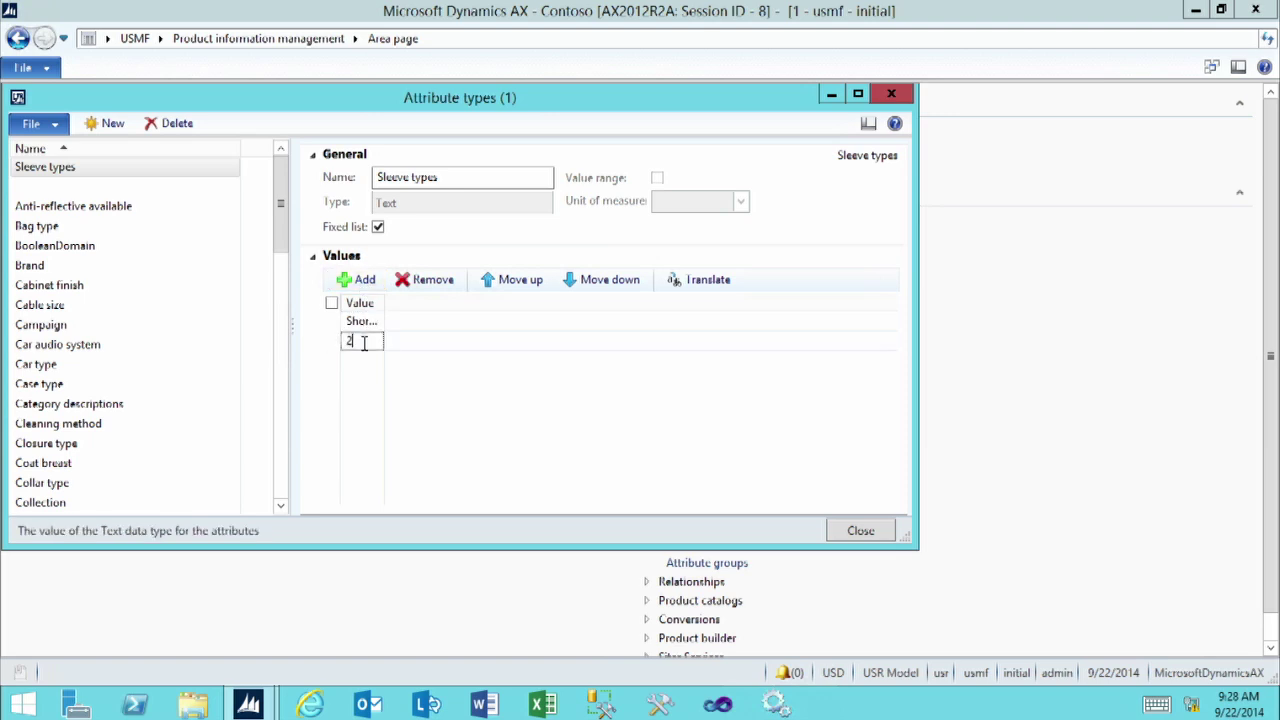
{"action": "key", "text": "BackSpace"}
{"action": "type", "text": "Long Sleeve"}
{"action": "left_click_drag", "start_coordinate": [384, 302], "coordinate": [457, 306]}
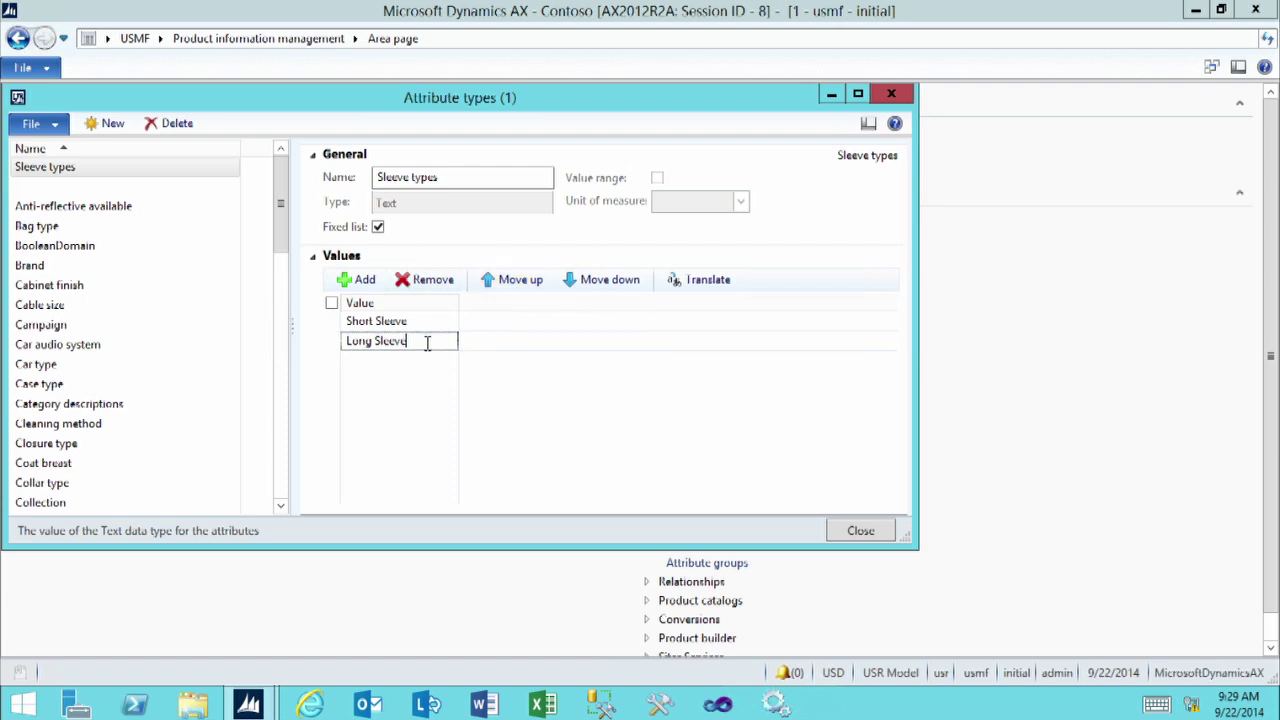
- Place Long Sleeve above Short Sleeve in the value list and close the attribute types form
{"action": "left_click", "coordinate": [510, 285]}
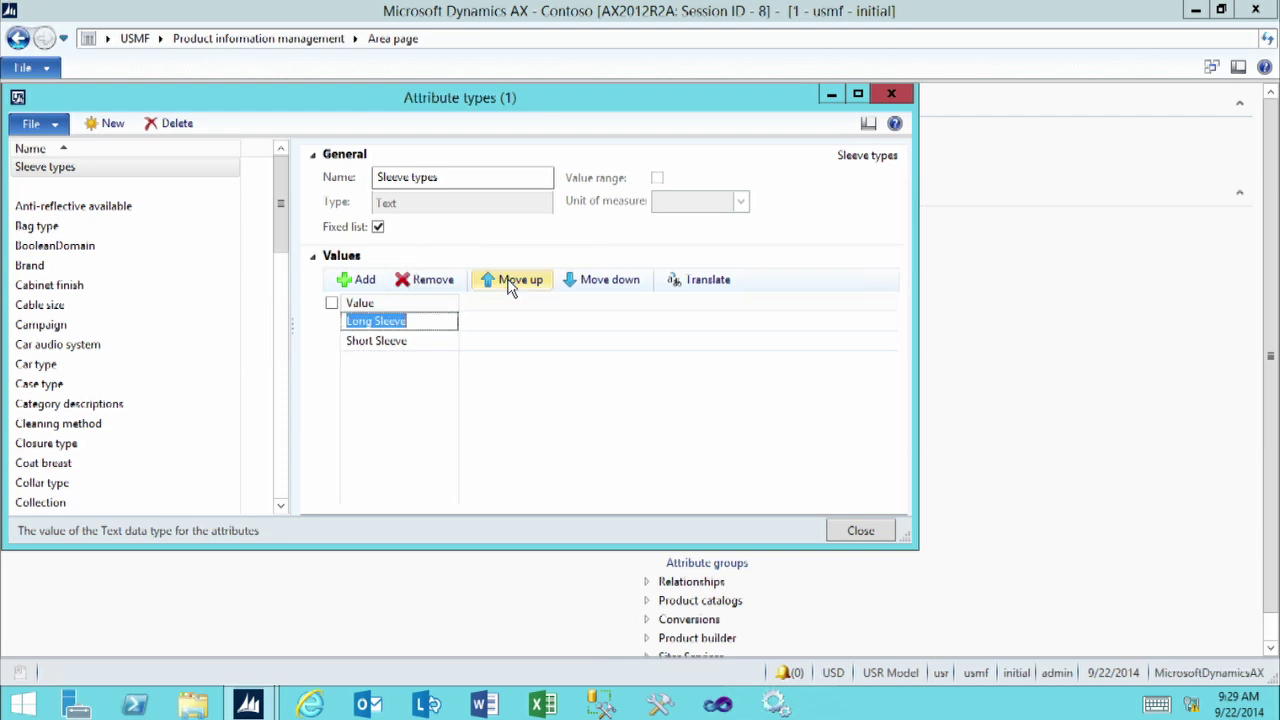
{"action": "left_click", "coordinate": [426, 321]}
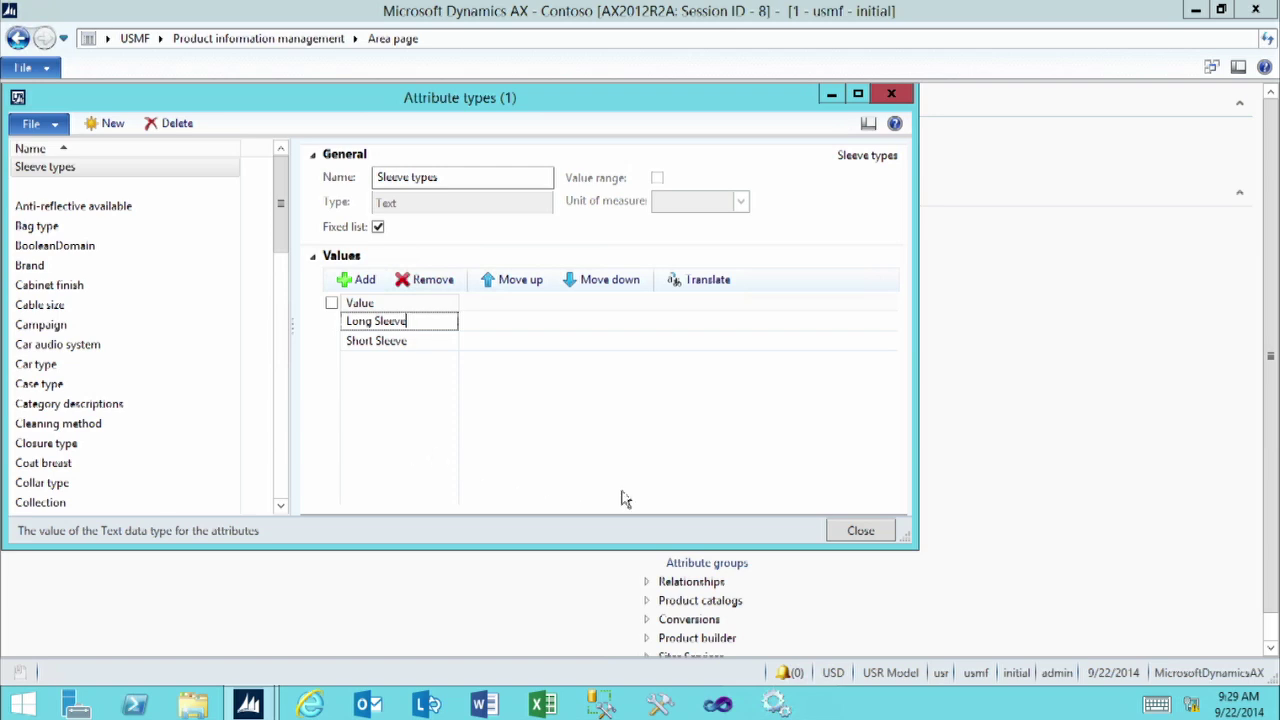
{"action": "left_click", "coordinate": [860, 531]}
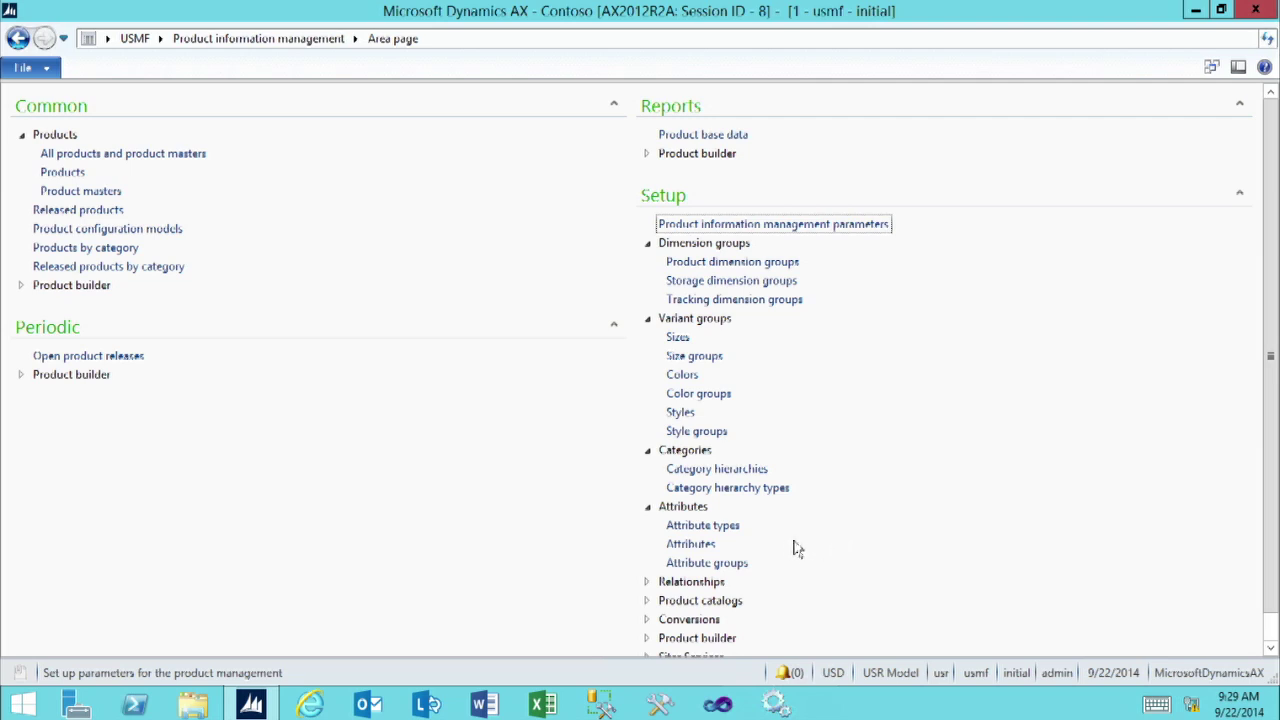
- Open the product attributes setup and create a new attribute with the name and friendly name "Has sleeves"
{"action": "left_click", "coordinate": [689, 546]}
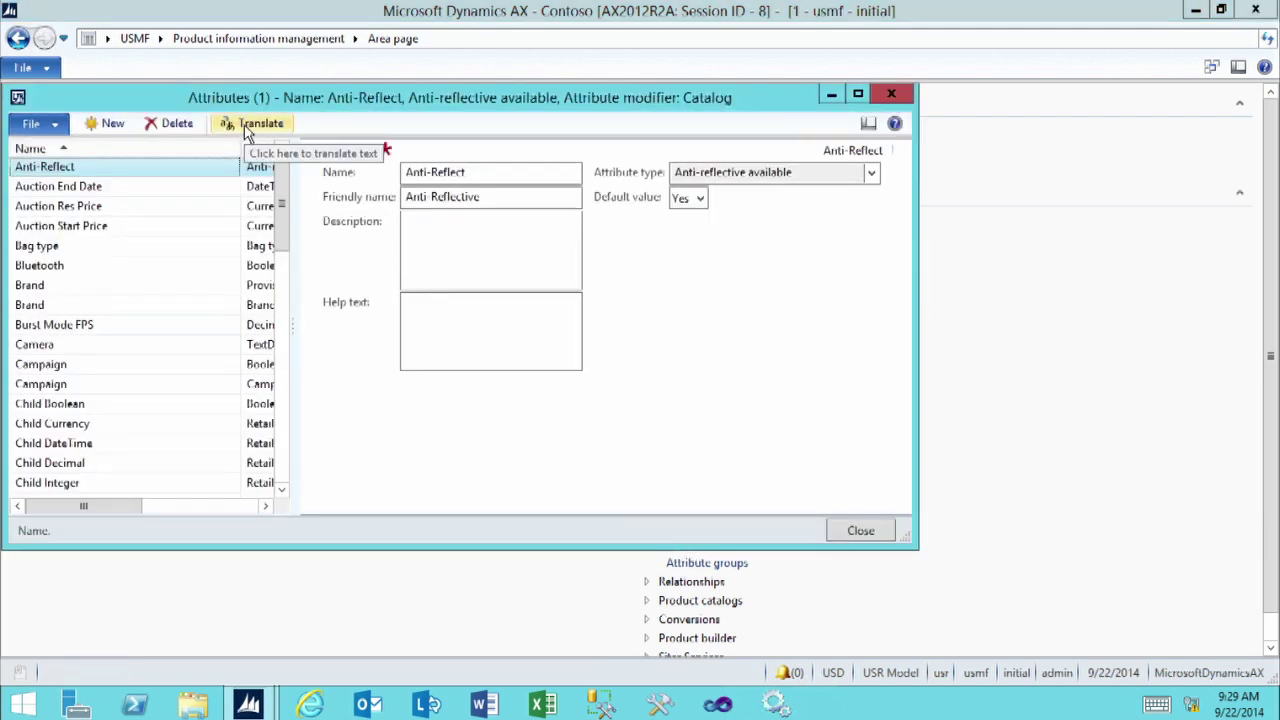
{"action": "left_click", "coordinate": [491, 332]}
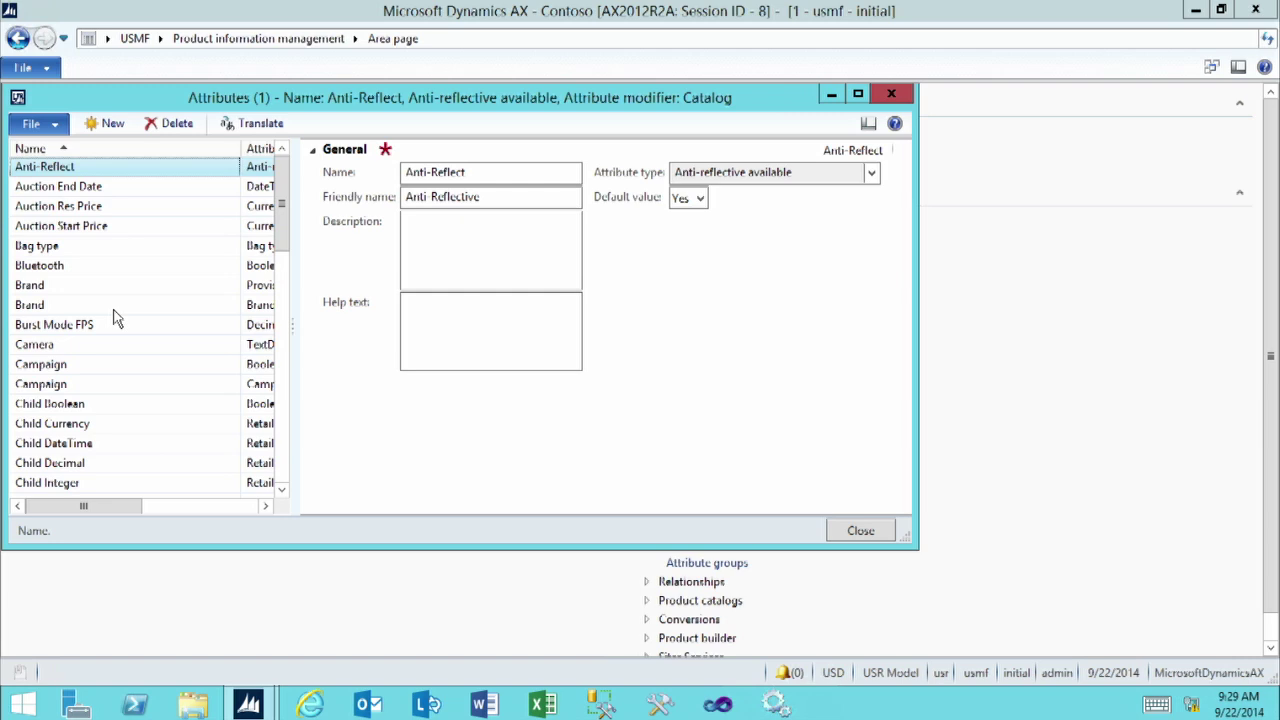
{"action": "left_click", "coordinate": [105, 123]}
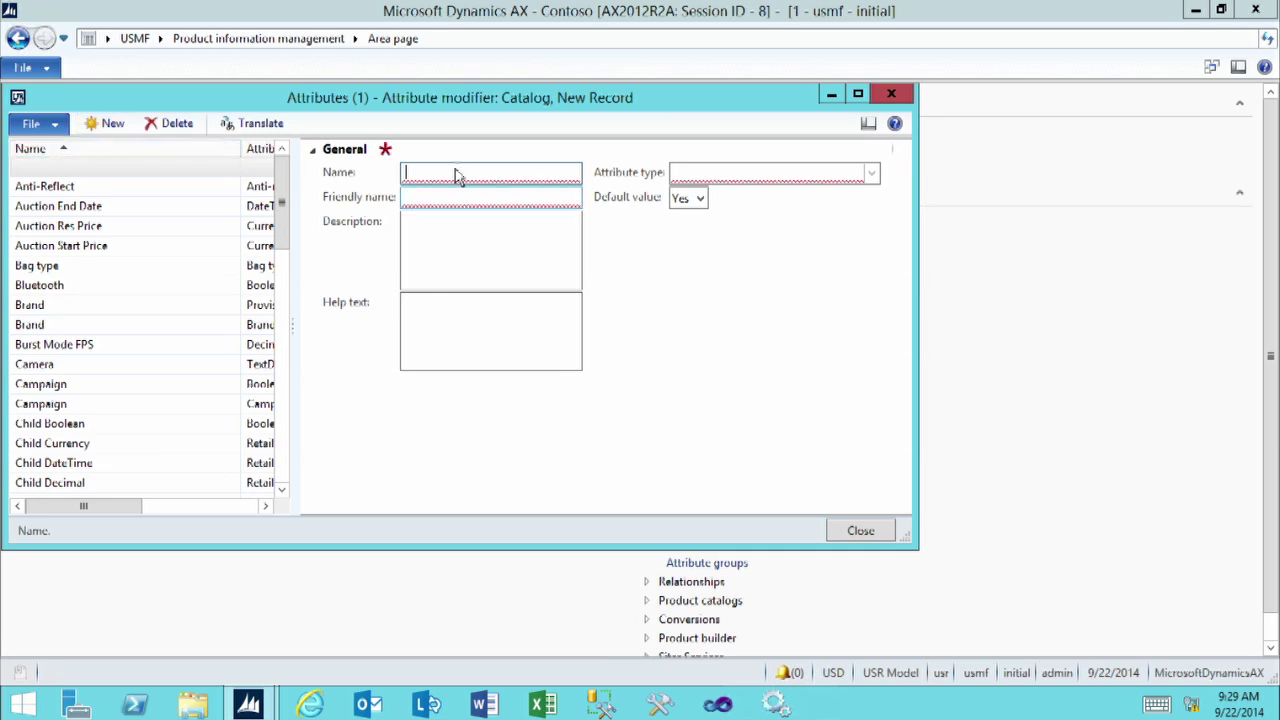
{"action": "type", "text": "Has"}
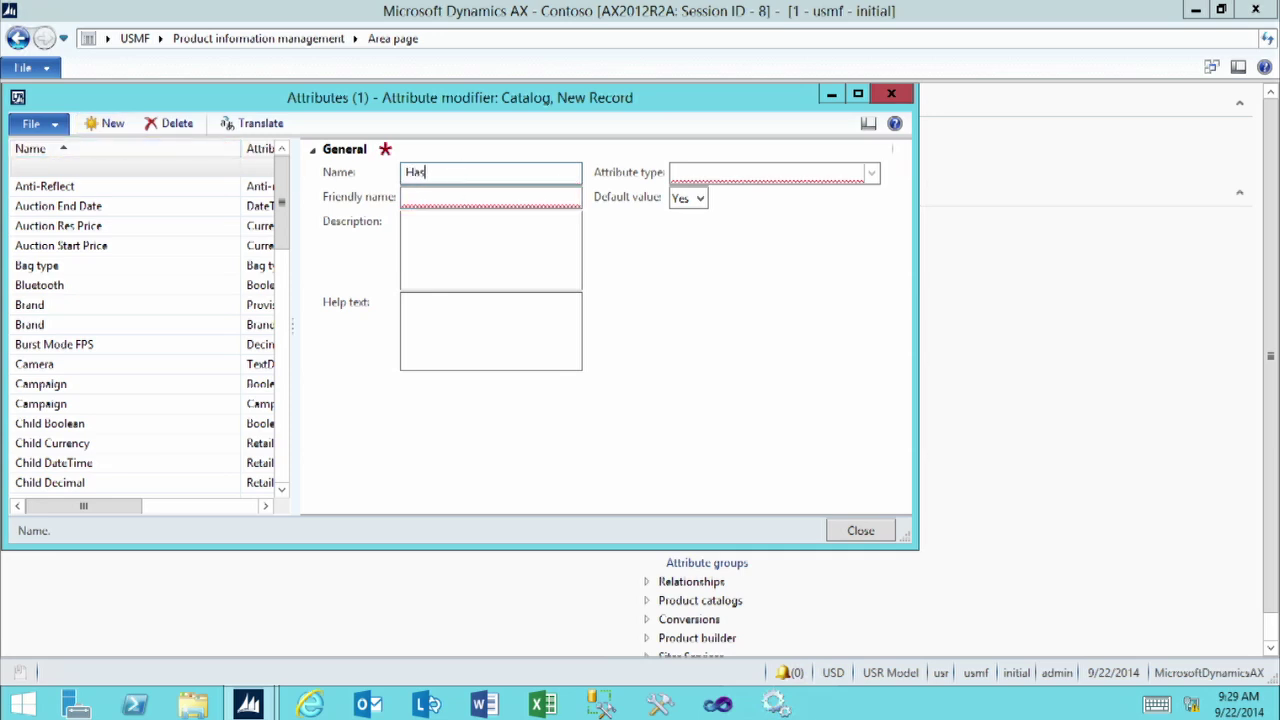
{"action": "type", "text": " sleeves"}
{"action": "key", "text": "Tab"}
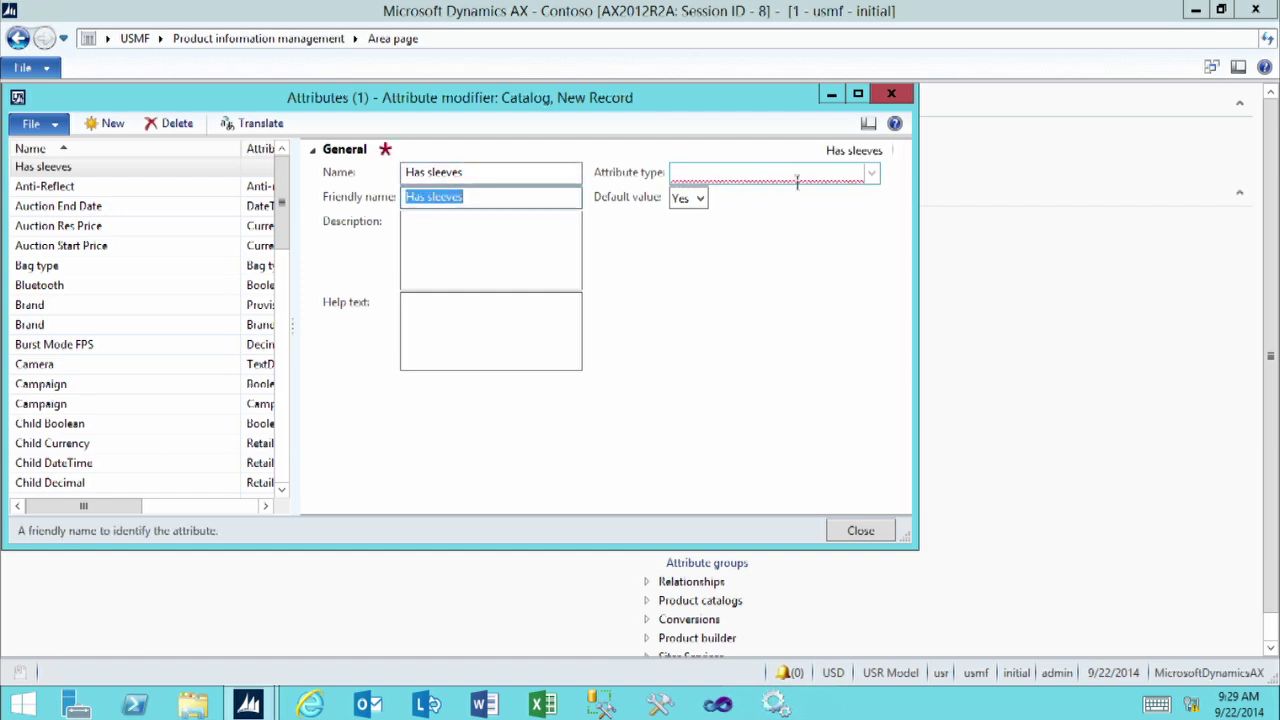
- Assign the Has sleeves attribute type to the new attribute and leave its default value unselected
{"action": "left_click", "coordinate": [871, 175]}
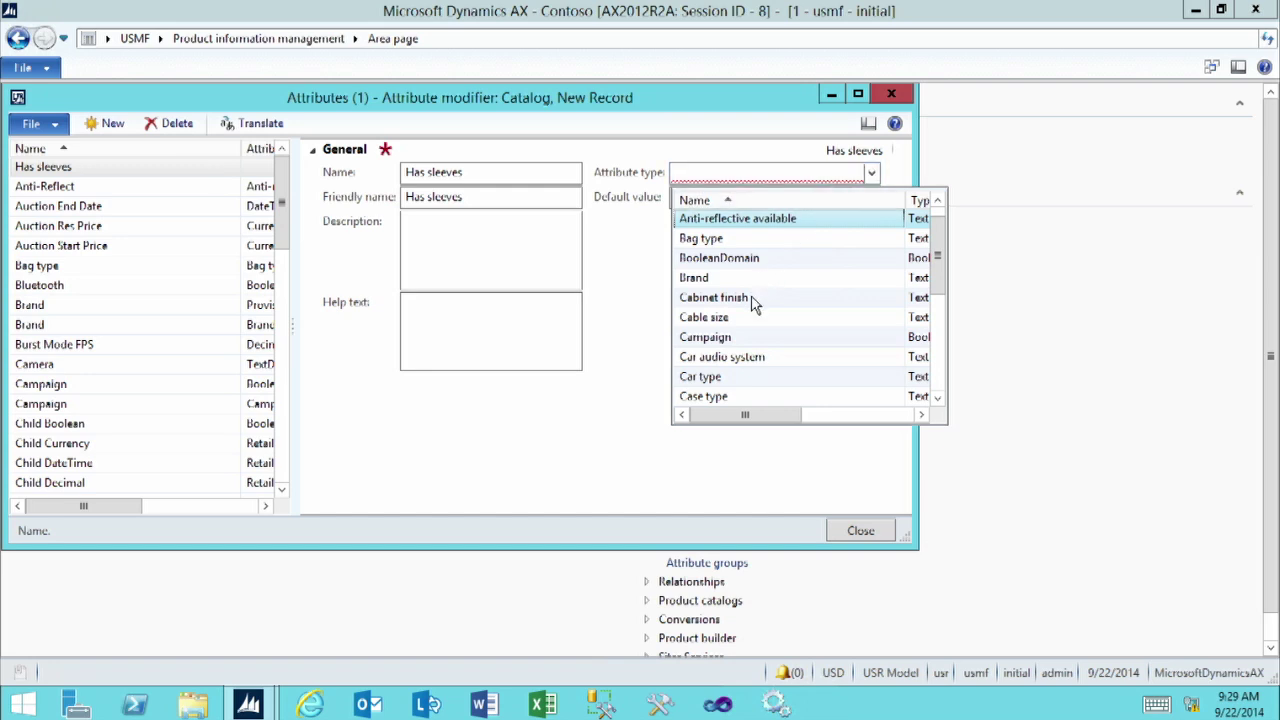
{"action": "scroll", "coordinate": [752, 305], "scroll_direction": "down", "scroll_amount": 9}
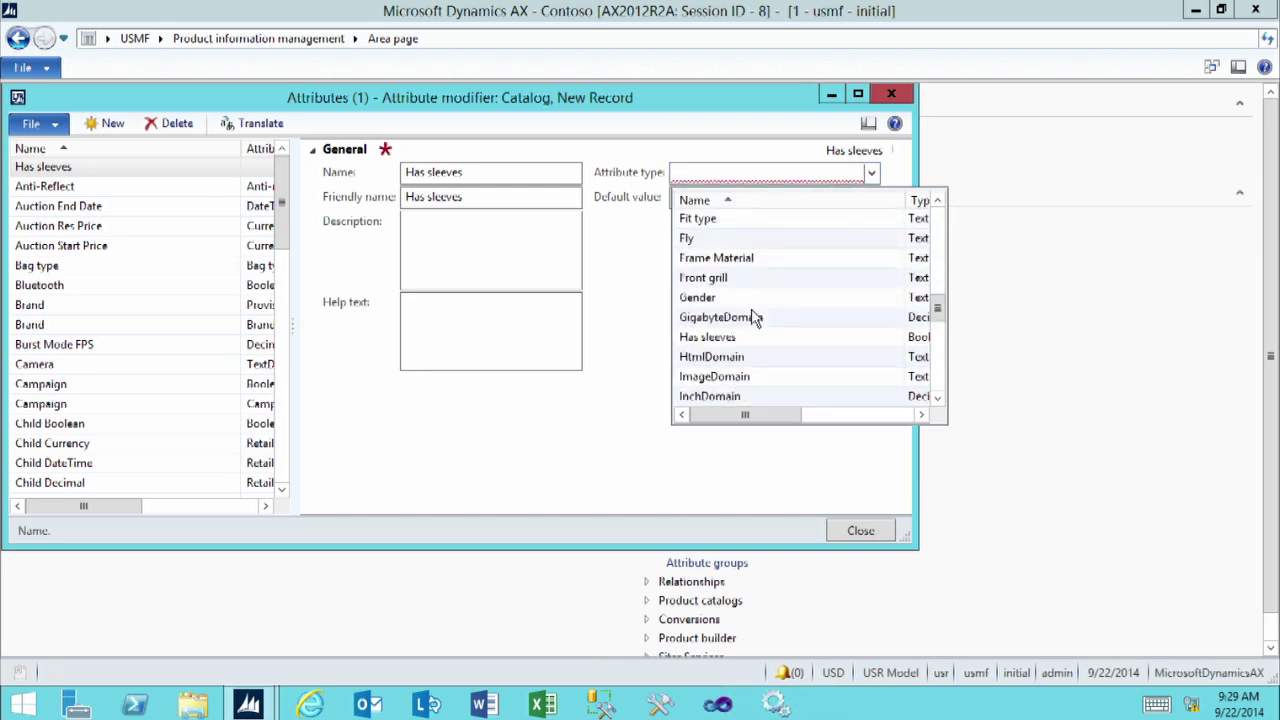
{"action": "left_click", "coordinate": [688, 340]}
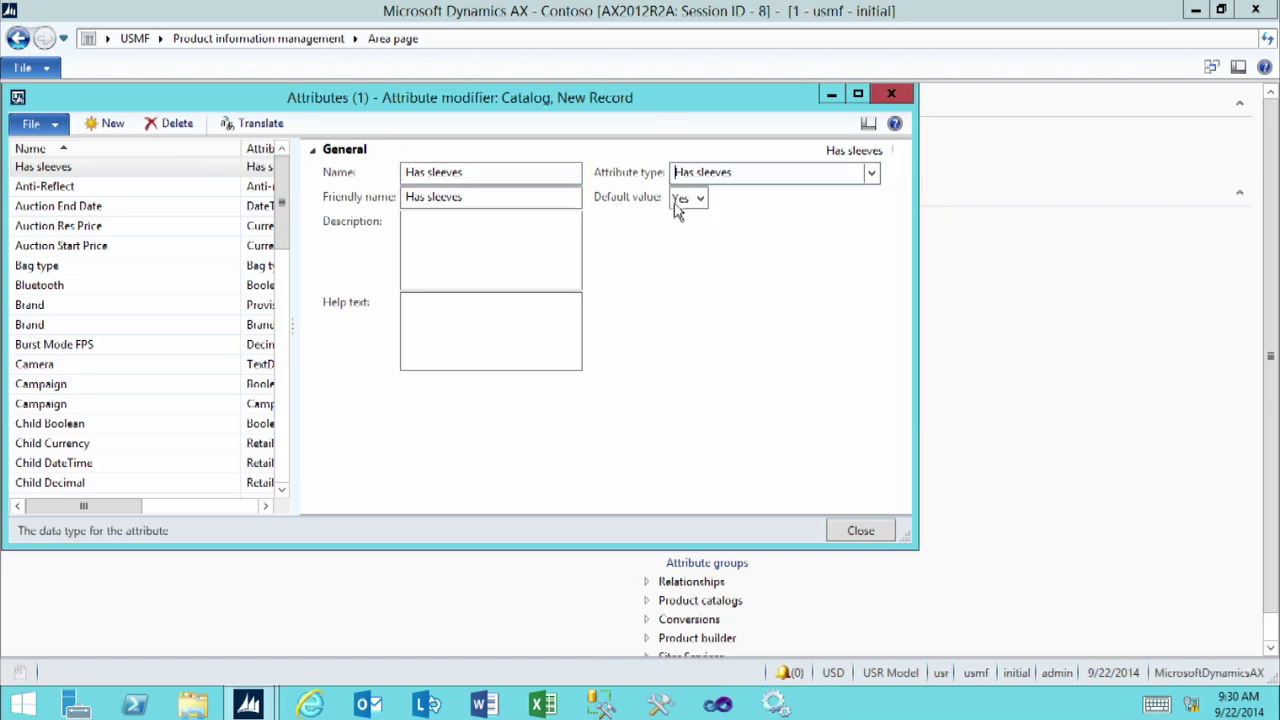
{"action": "left_click", "coordinate": [702, 200]}
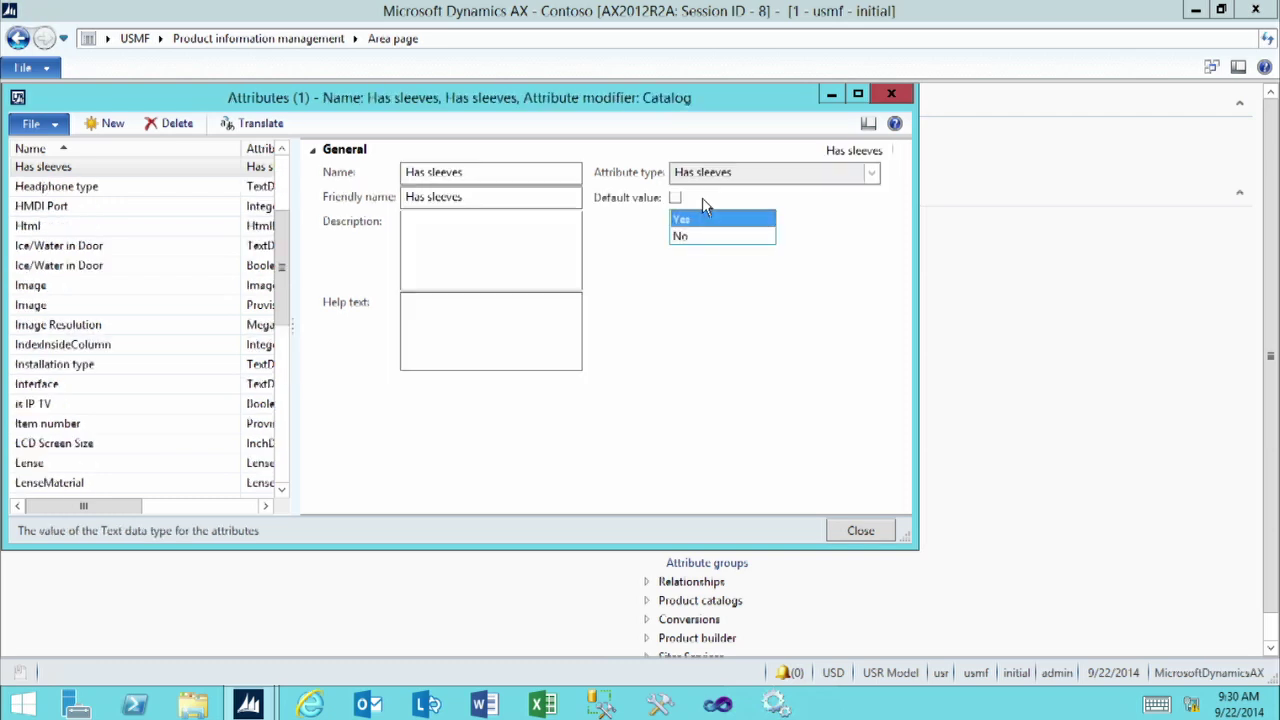
{"action": "left_click", "coordinate": [685, 200]}
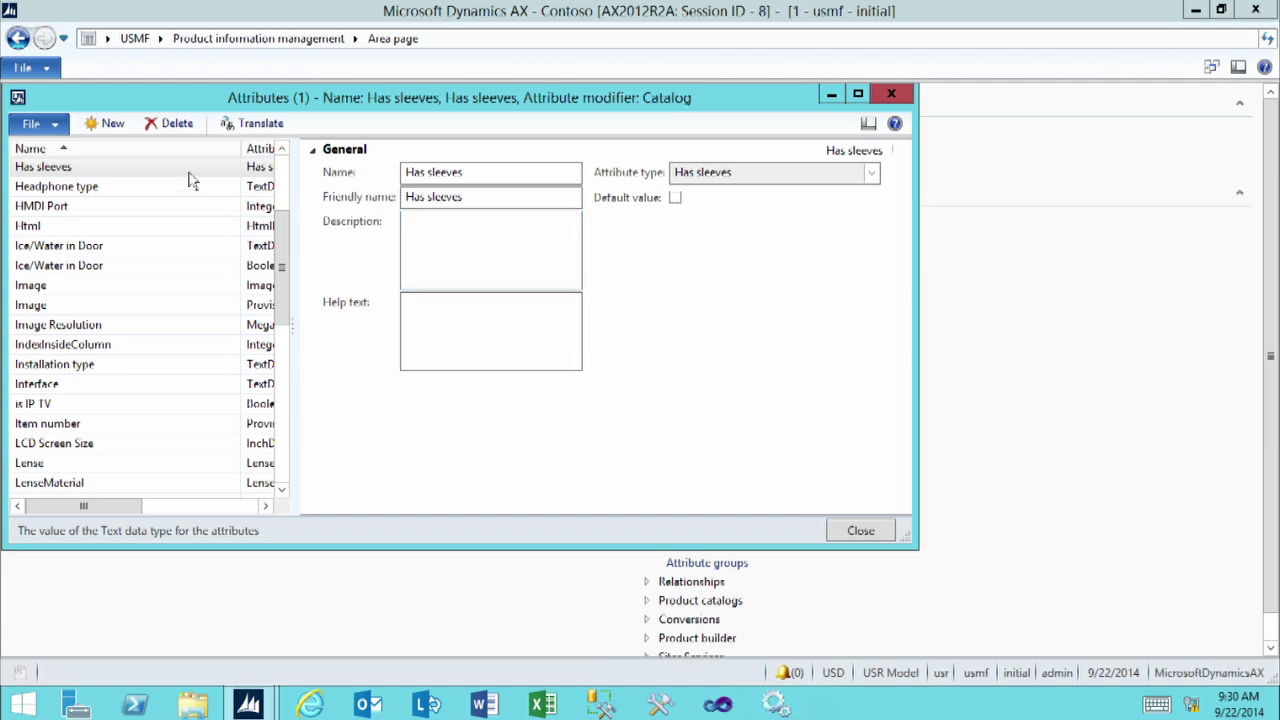
- Create another attribute named "Sleeve type" and assign it the Sleeve types attribute type
{"action": "left_click", "coordinate": [112, 128]}
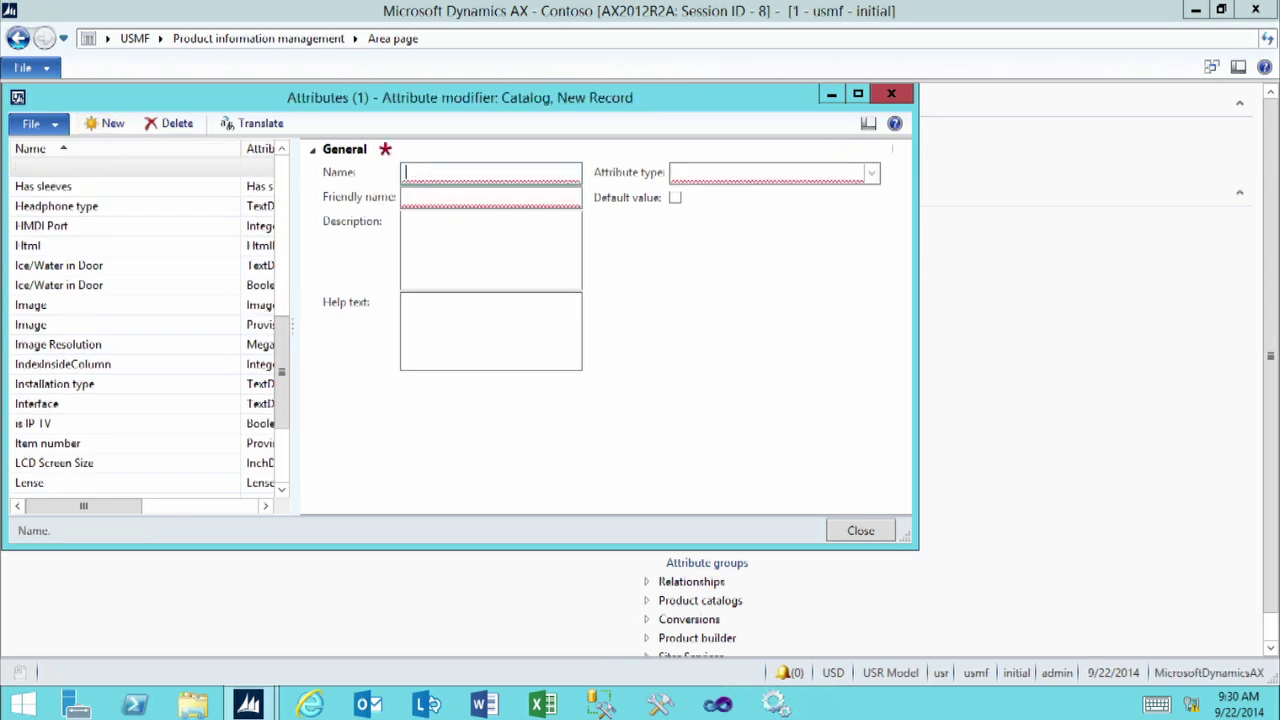
{"action": "type", "text": "Sleeve type"}
{"action": "key", "text": "Tab"}
{"action": "left_click", "coordinate": [872, 175]}
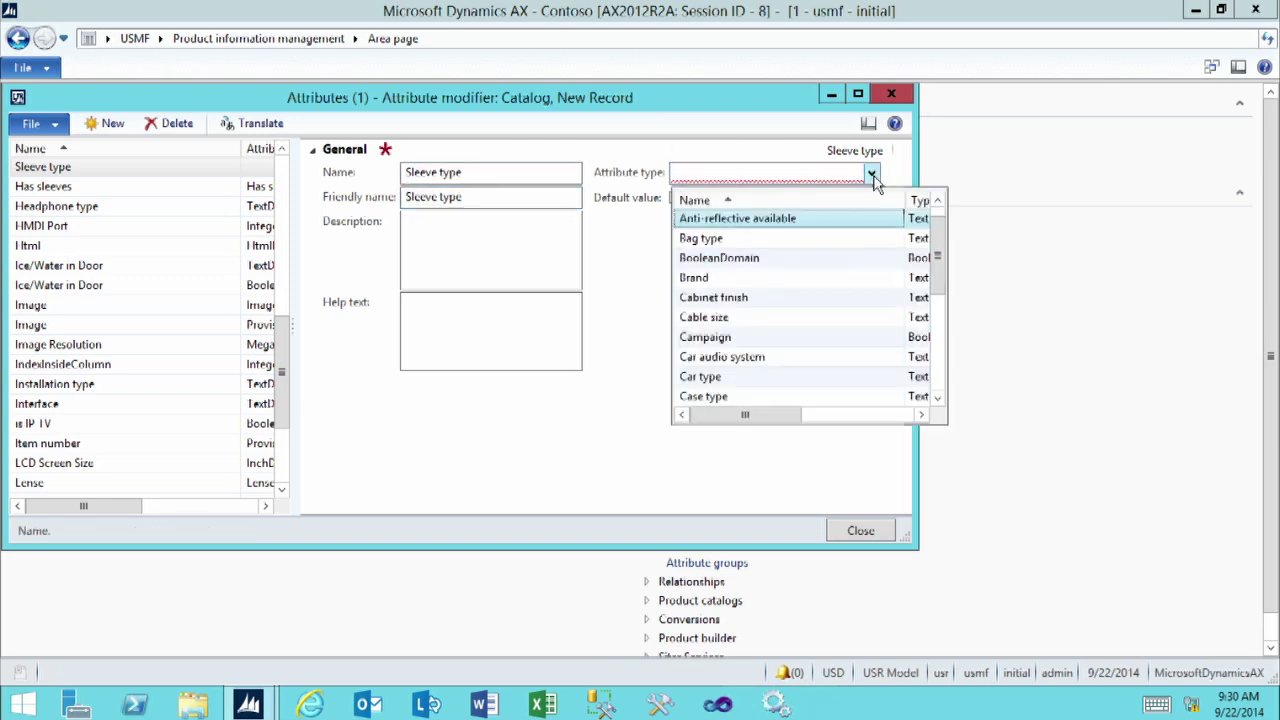
{"action": "scroll", "coordinate": [793, 330], "scroll_direction": "down", "scroll_amount": 1}
{"action": "scroll", "coordinate": [793, 330], "scroll_direction": "down", "scroll_amount": 9}
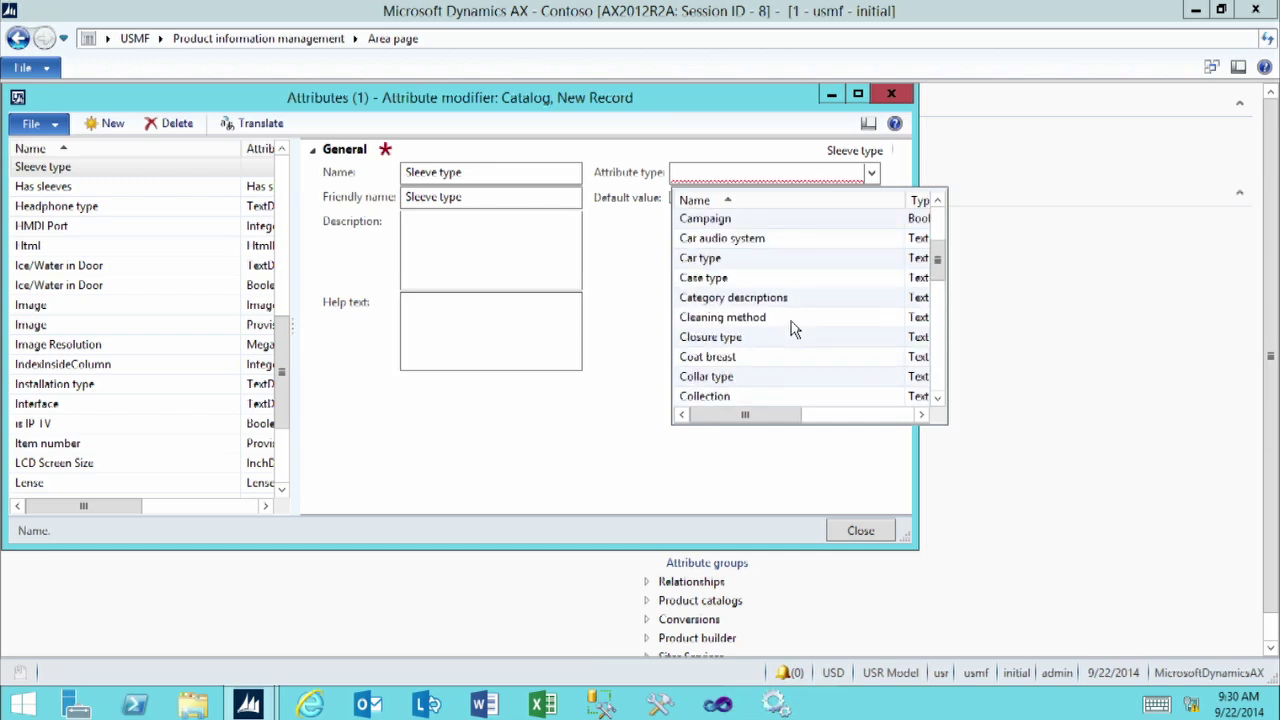
{"action": "scroll", "coordinate": [793, 337], "scroll_direction": "down", "scroll_amount": 2}
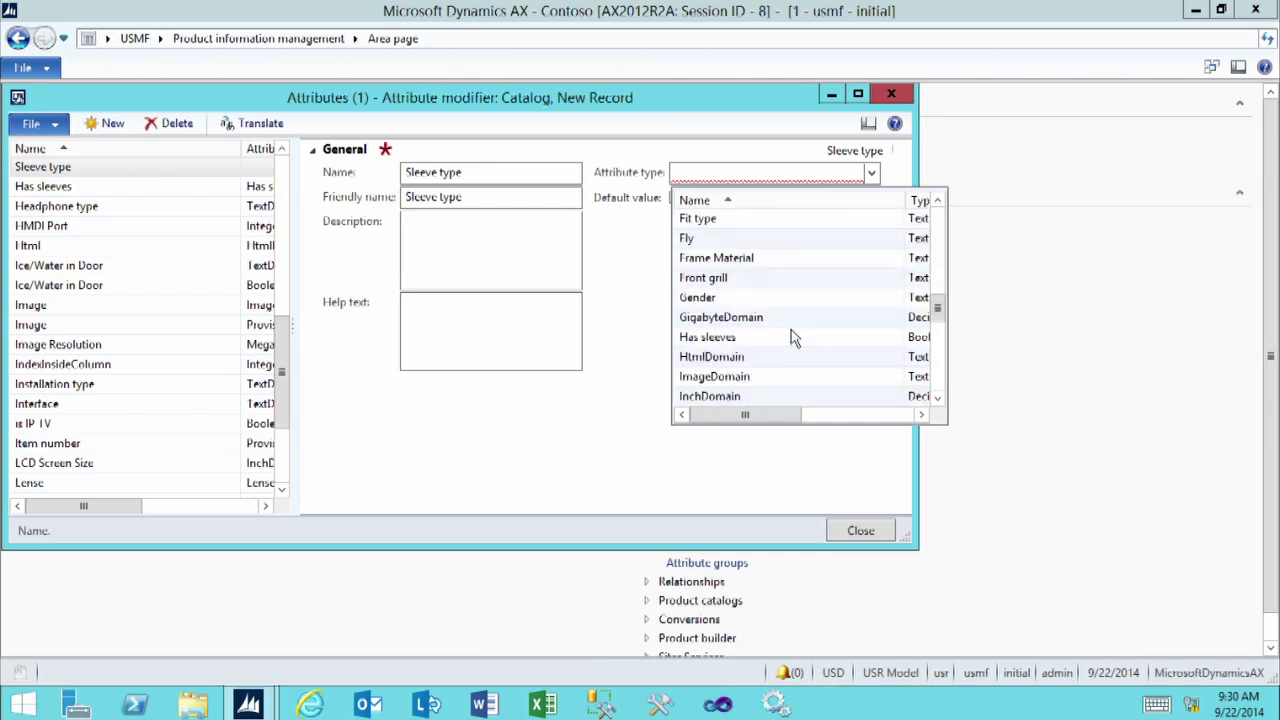
{"action": "scroll", "coordinate": [793, 337], "scroll_direction": "down", "scroll_amount": 7}
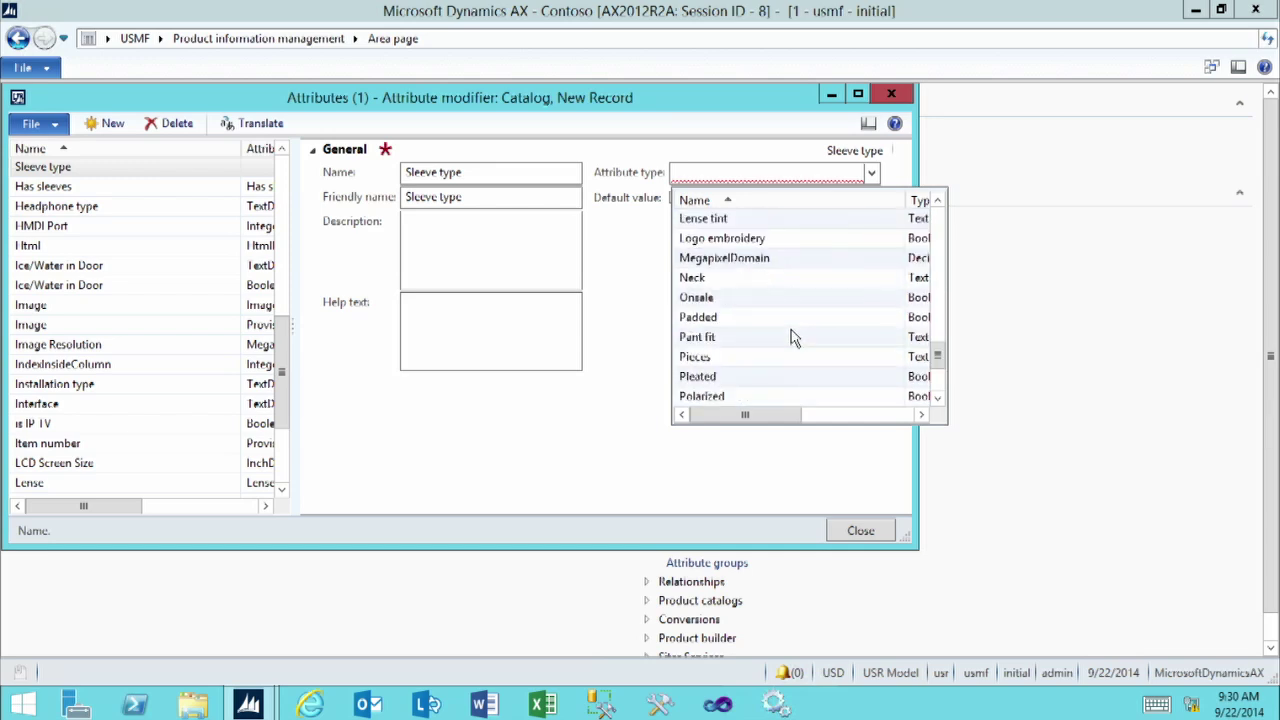
{"action": "scroll", "coordinate": [793, 337], "scroll_direction": "down", "scroll_amount": 3}
{"action": "scroll", "coordinate": [791, 334], "scroll_direction": "down", "scroll_amount": 1}
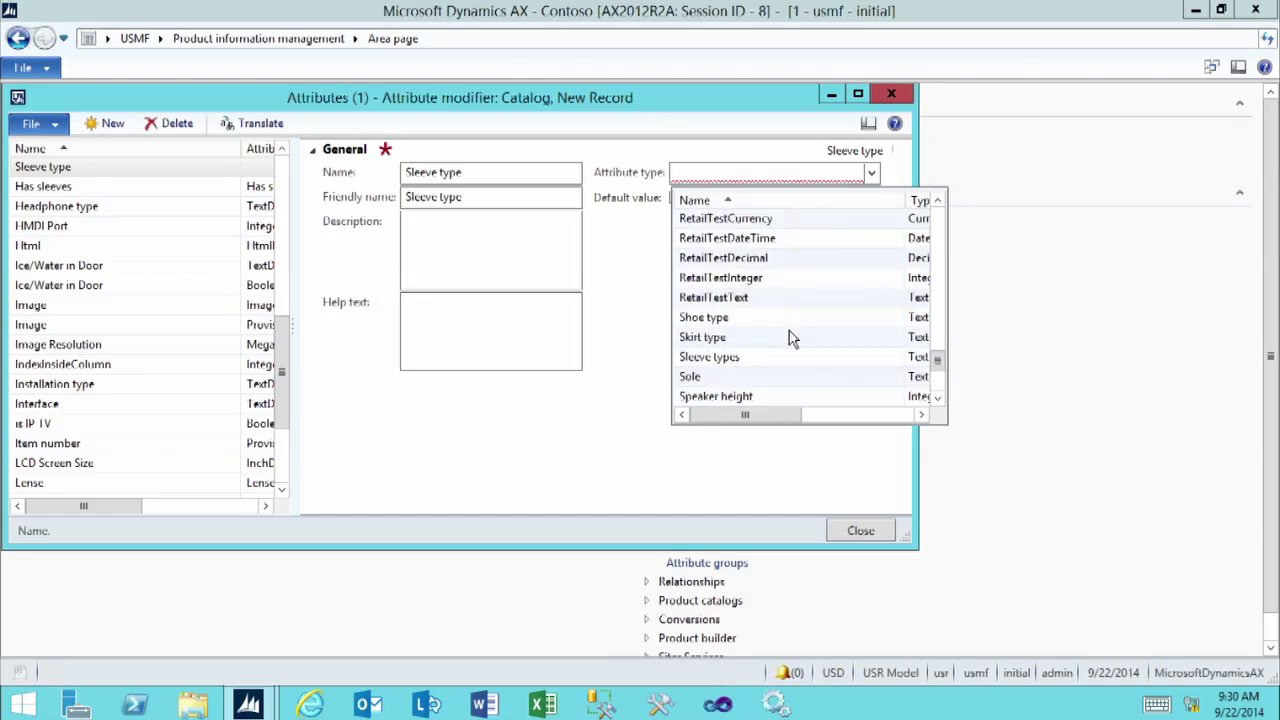
{"action": "left_click", "coordinate": [737, 358]}
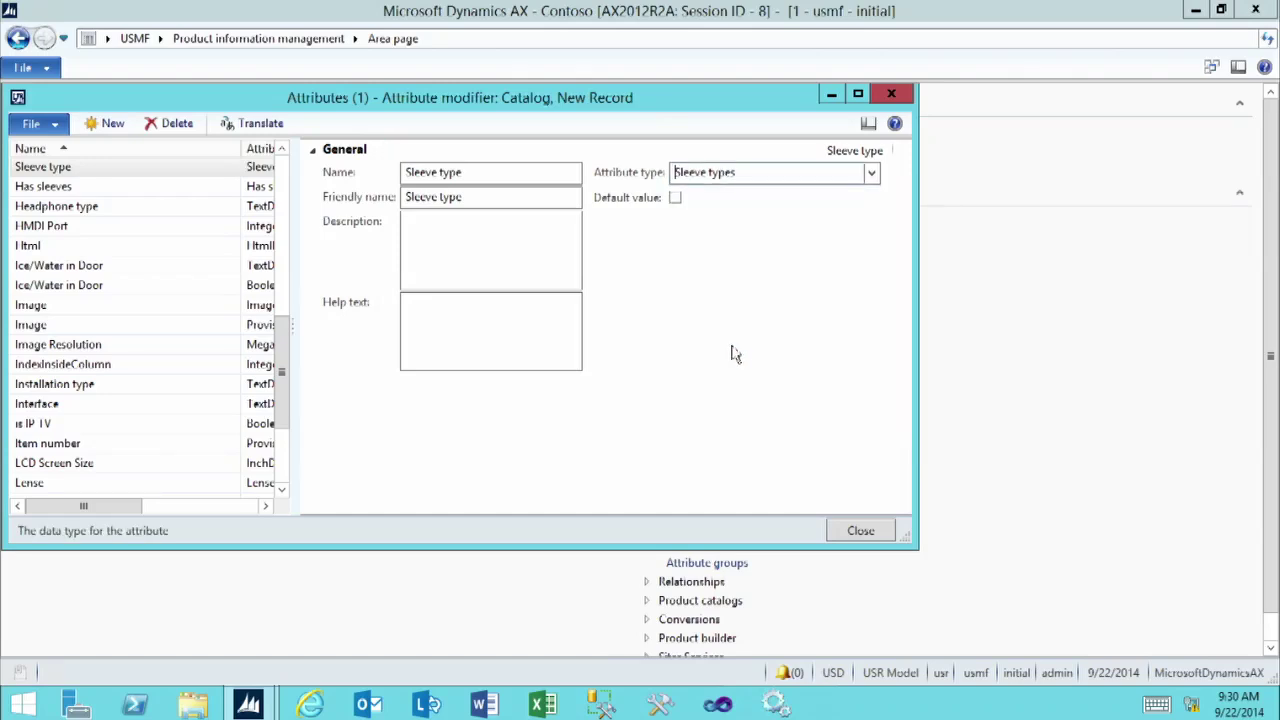
- Leave the Sleeve type attribute's description empty and close the attributes form
{"action": "left_click", "coordinate": [710, 264]}
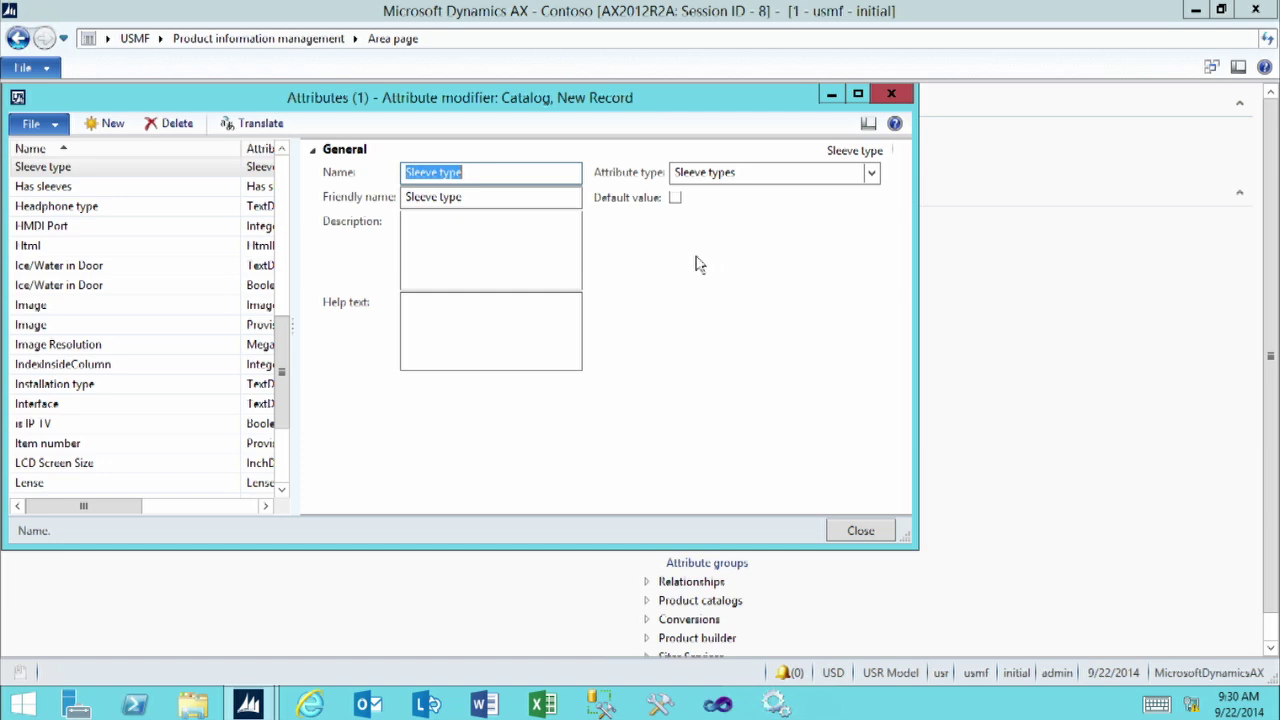
{"action": "left_click", "coordinate": [546, 259]}
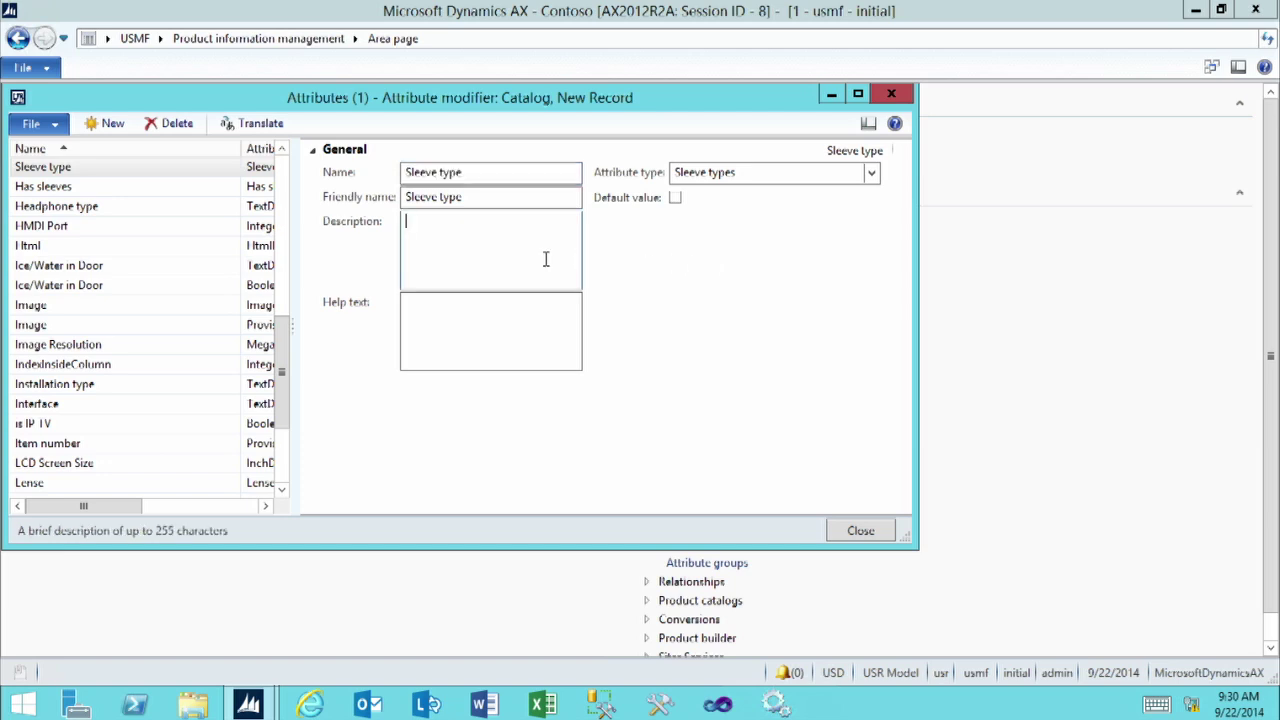
{"action": "left_click", "coordinate": [872, 537]}
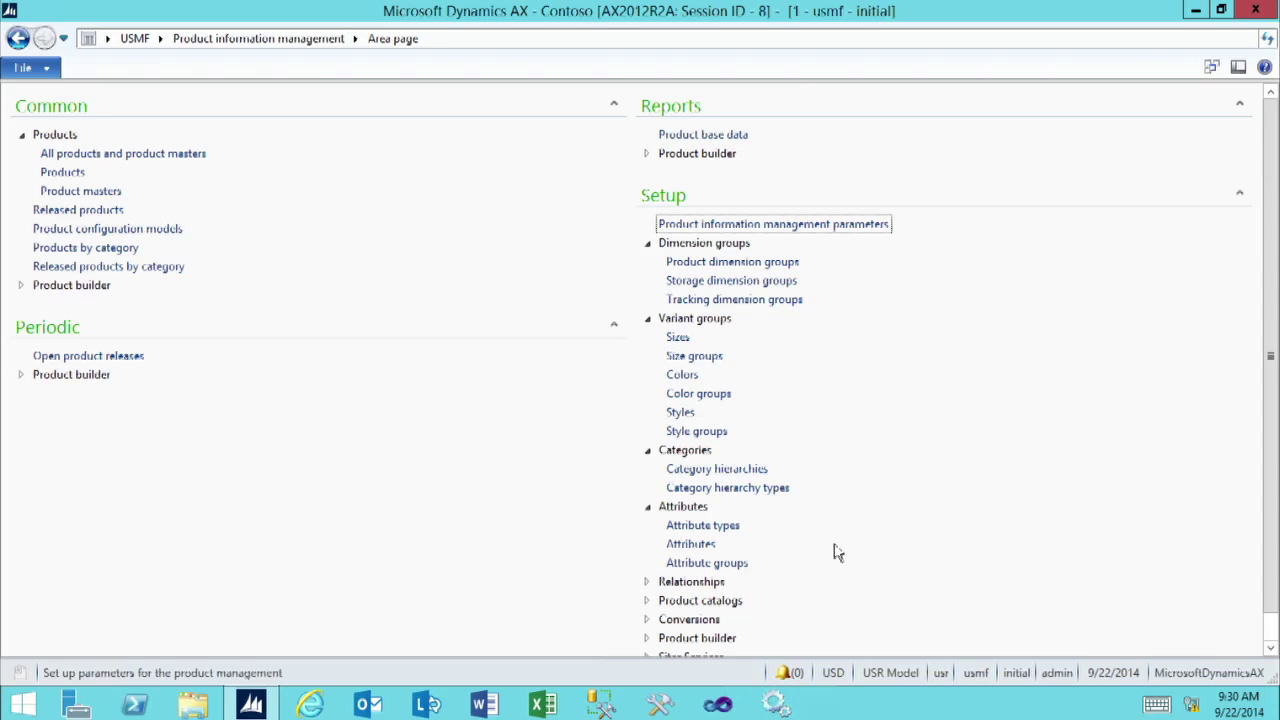
- Open the attribute groups setup and create a new group with the name and friendly name "Shirts"
{"action": "left_click", "coordinate": [731, 565]}
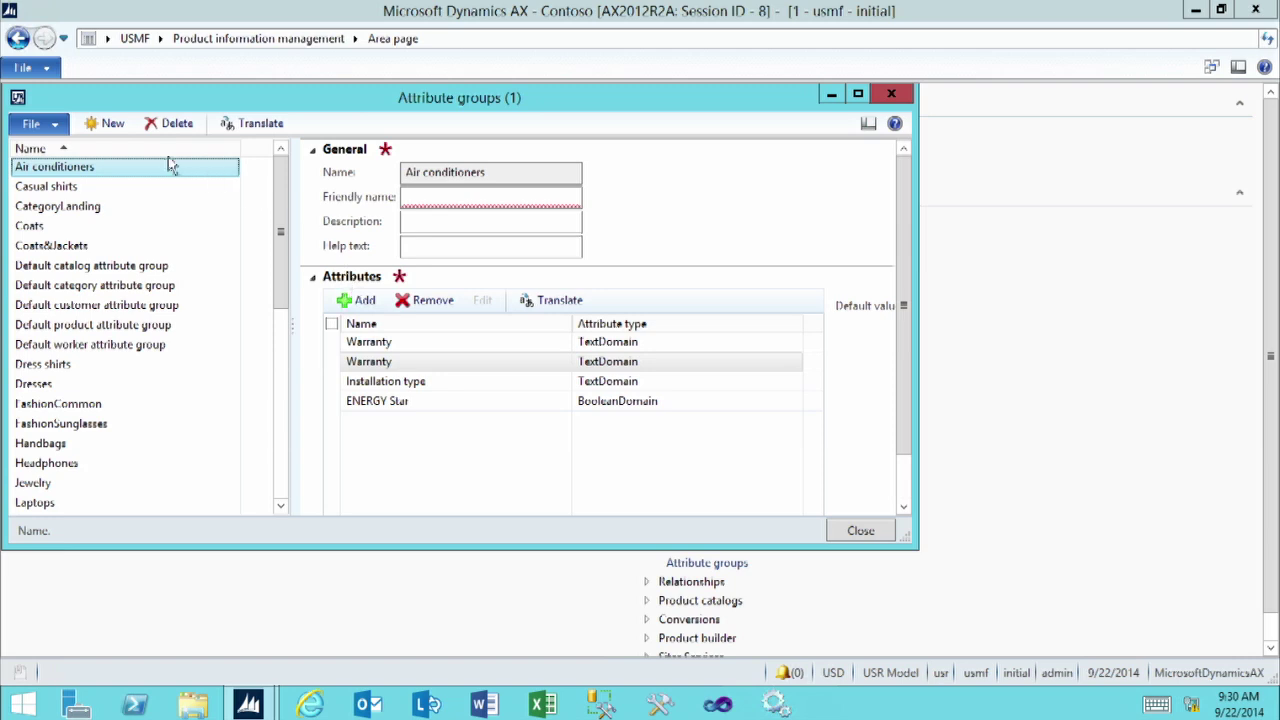
{"action": "left_click", "coordinate": [112, 128]}
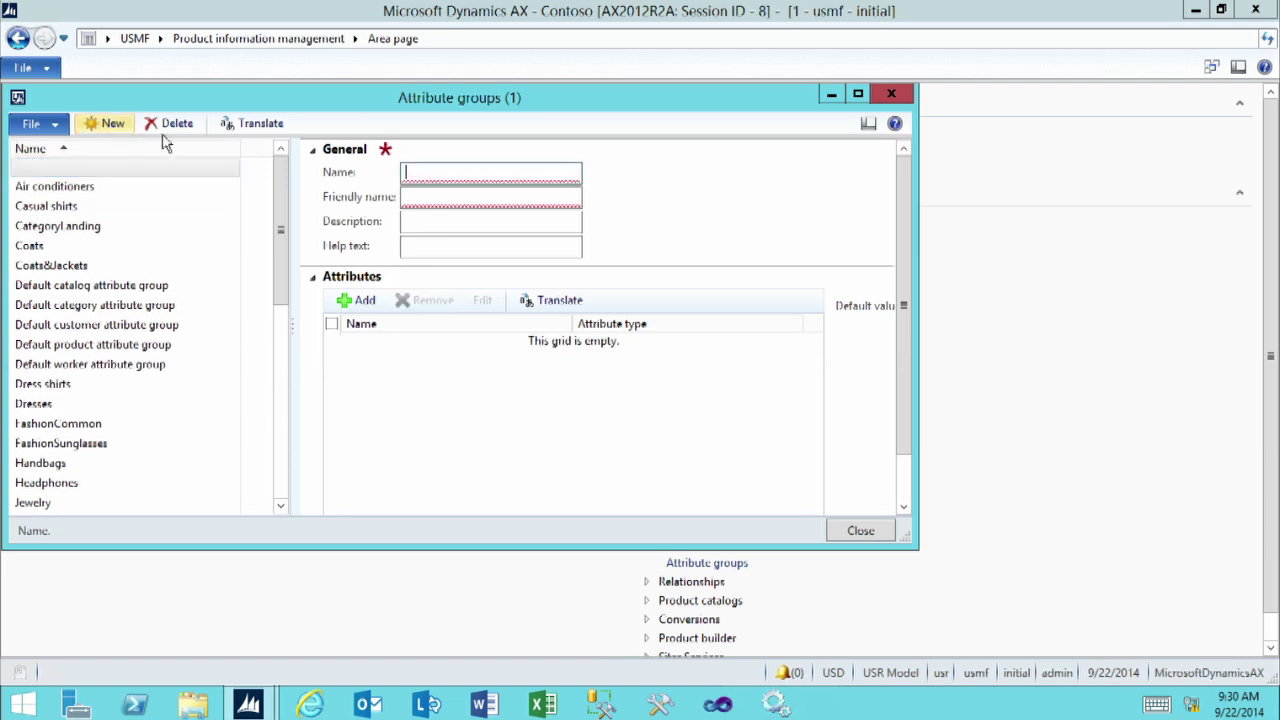
{"action": "type", "text": "S"}
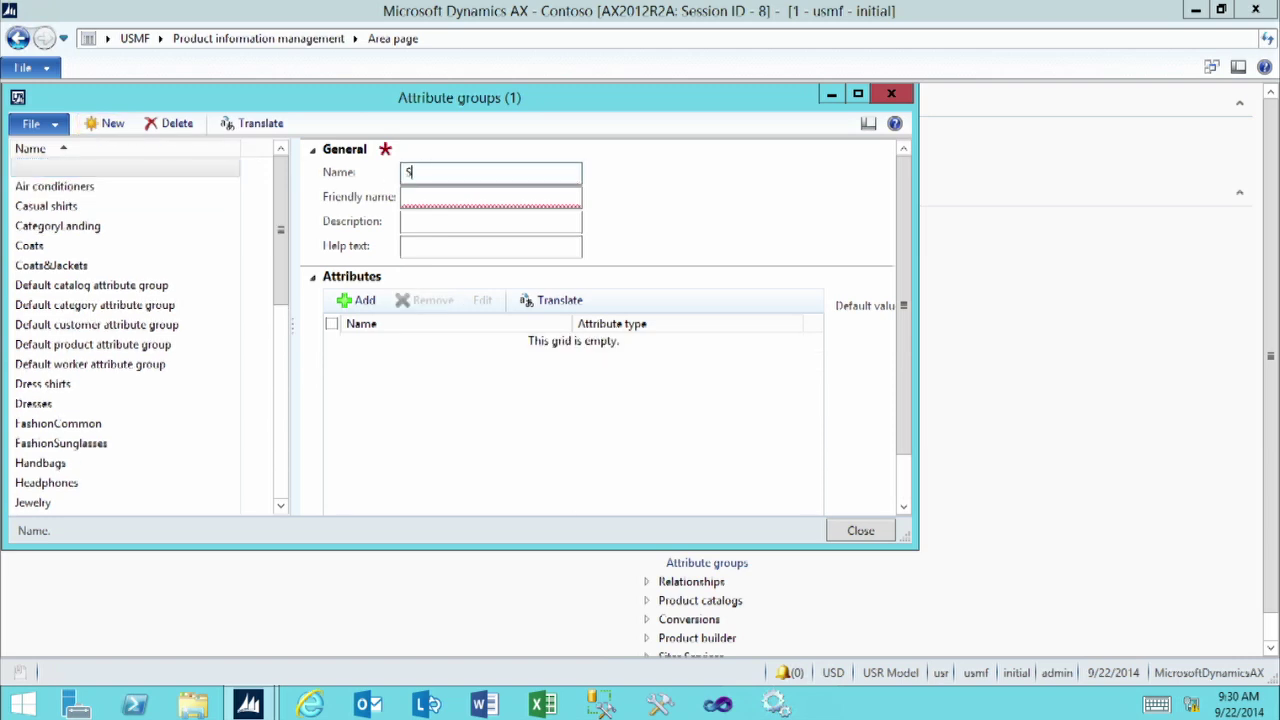
{"action": "type", "text": "hirts"}
{"action": "key", "text": "Tab"}
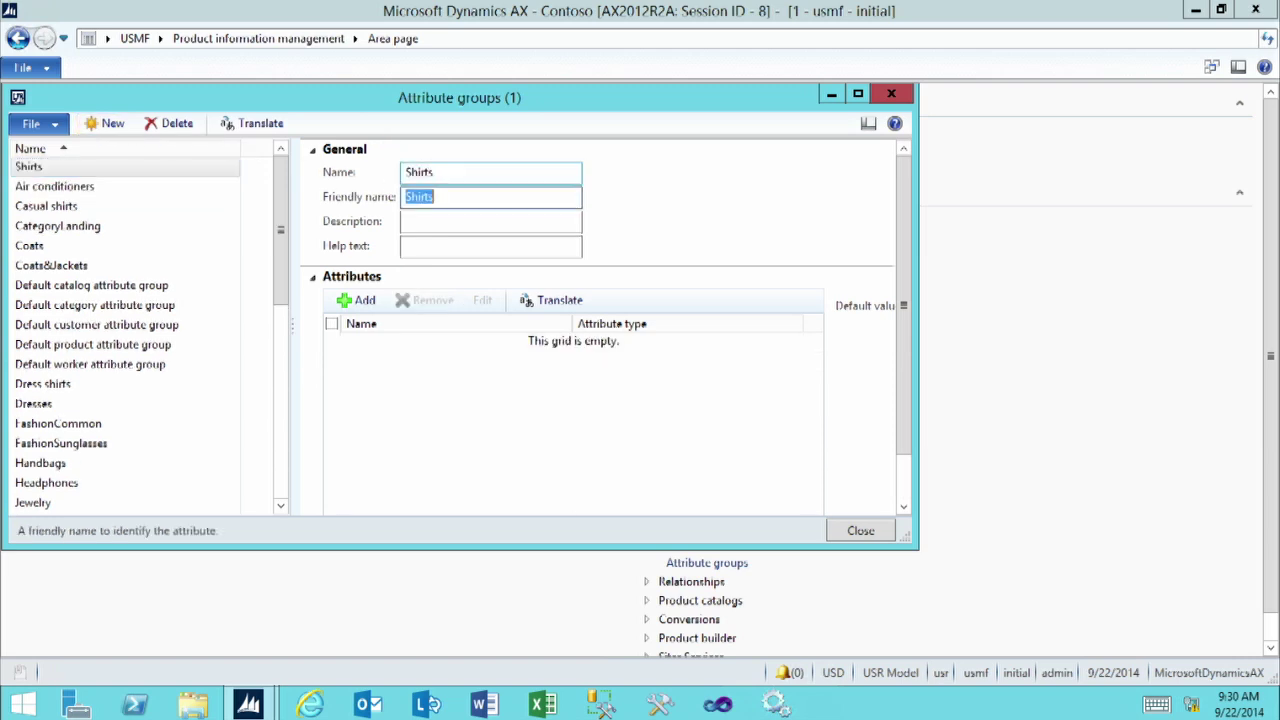
- Start adding attributes to the Shirts group and mark Has sleeves among the available attributes
{"action": "left_click", "coordinate": [427, 389]}
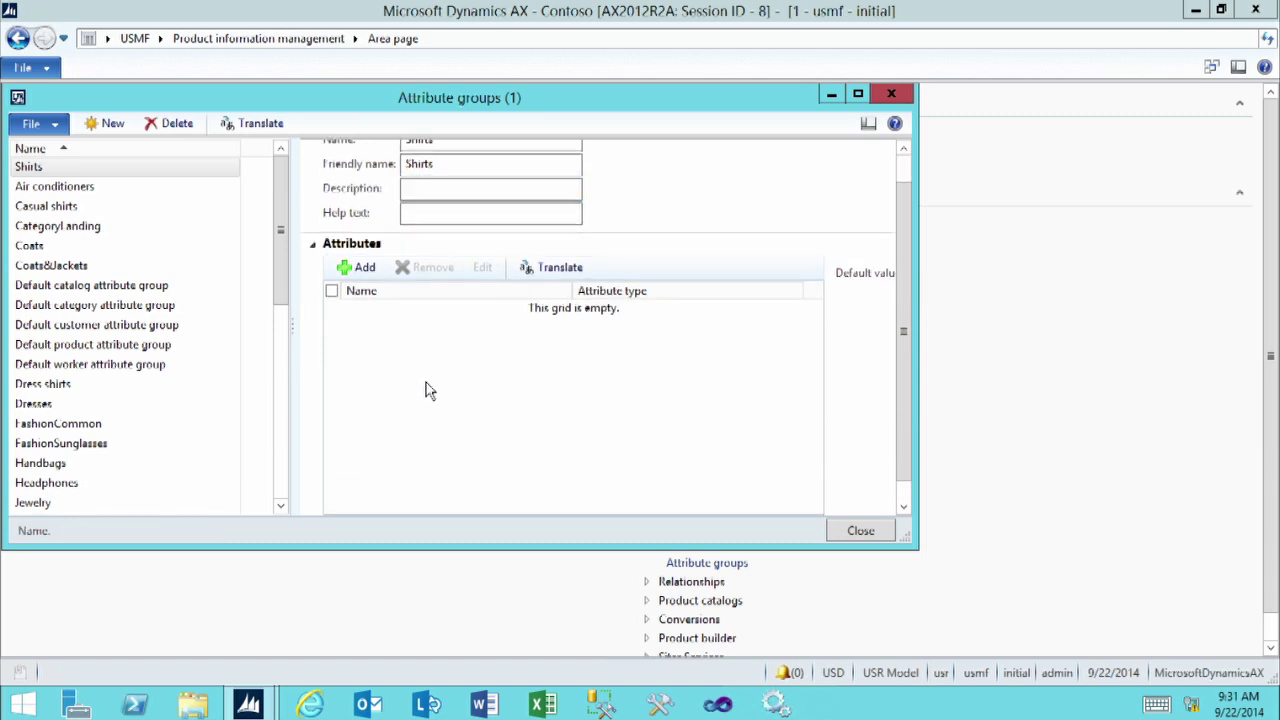
{"action": "left_click", "coordinate": [362, 270]}
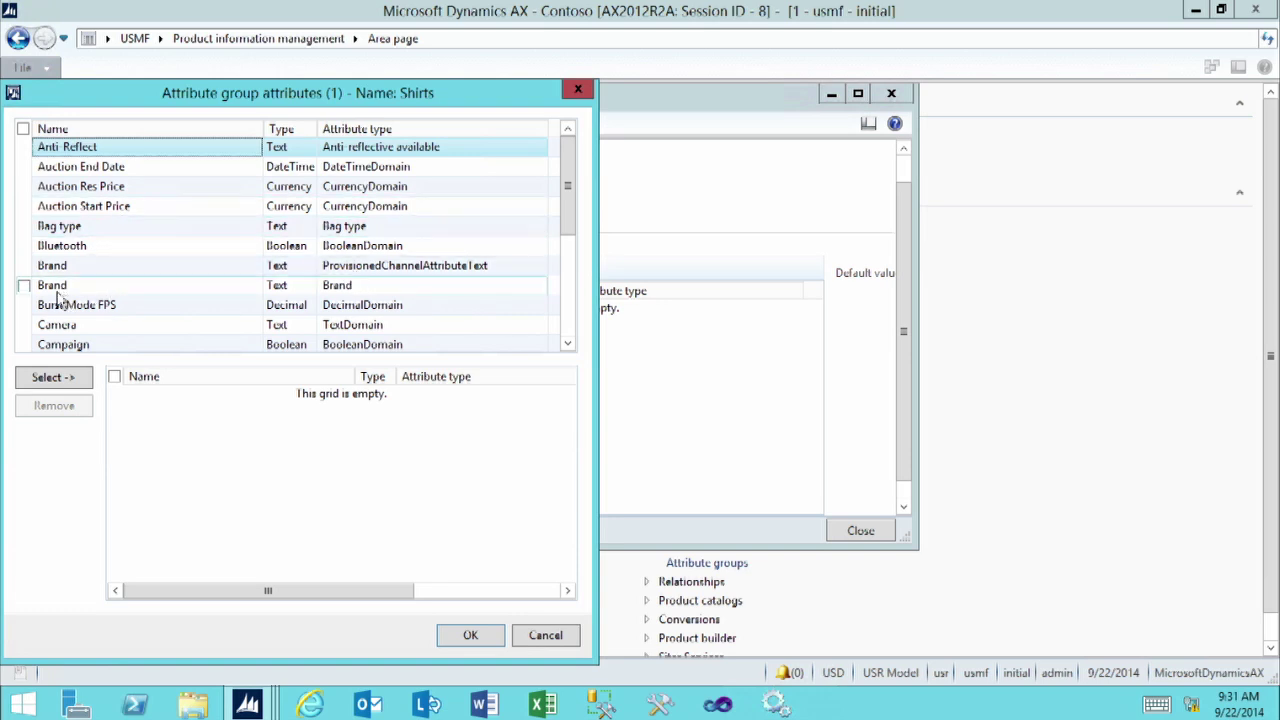
{"action": "scroll", "coordinate": [30, 290], "scroll_direction": "down", "scroll_amount": 5}
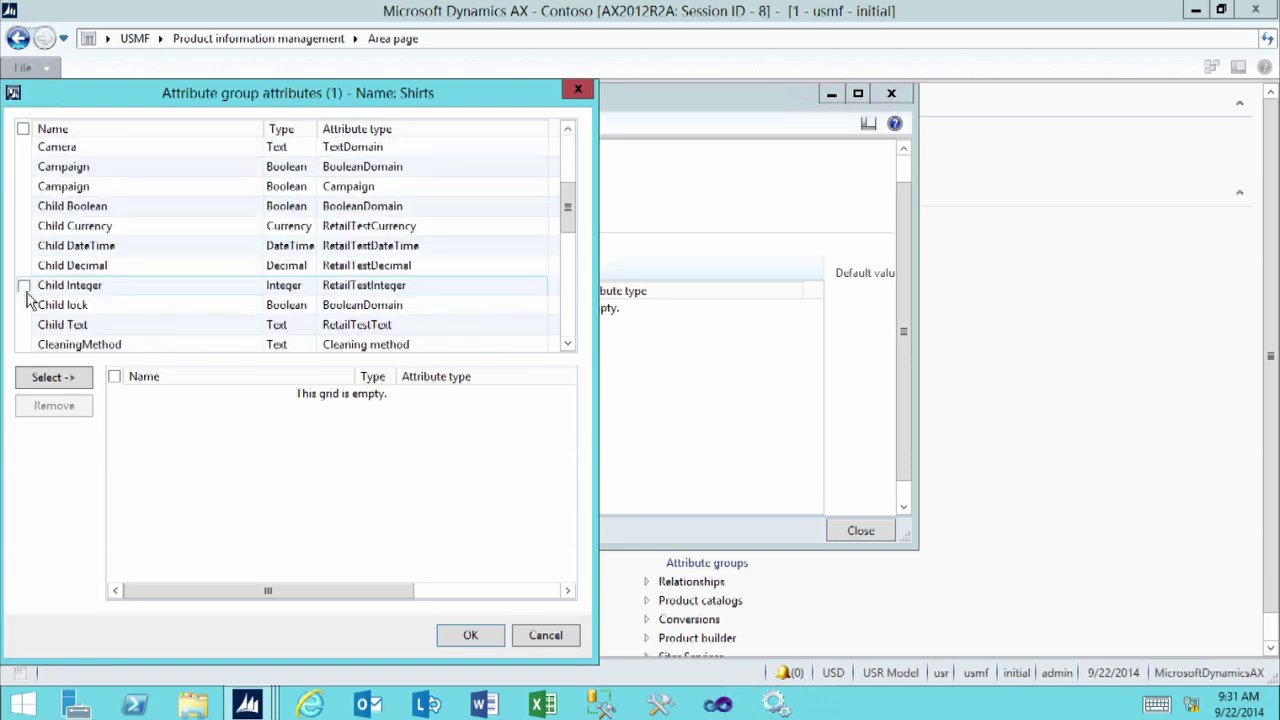
{"action": "scroll", "coordinate": [30, 300], "scroll_direction": "down", "scroll_amount": 3}
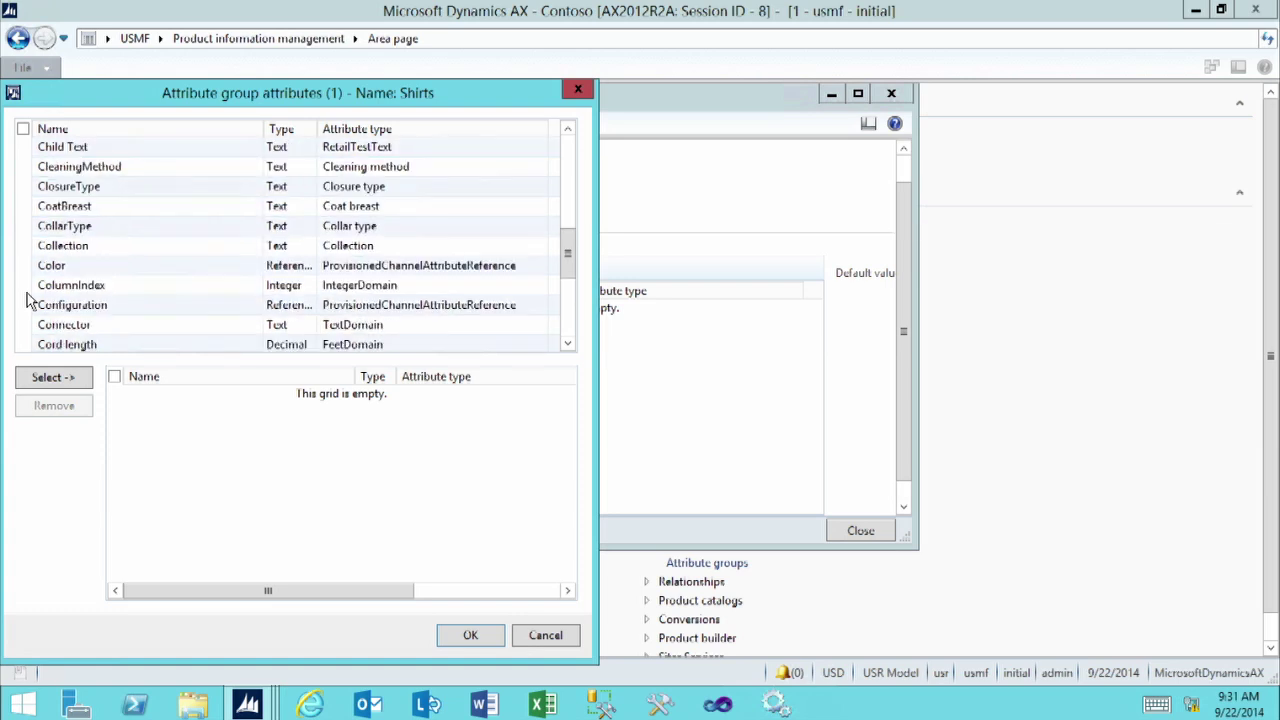
{"action": "scroll", "coordinate": [28, 300], "scroll_direction": "down", "scroll_amount": 5}
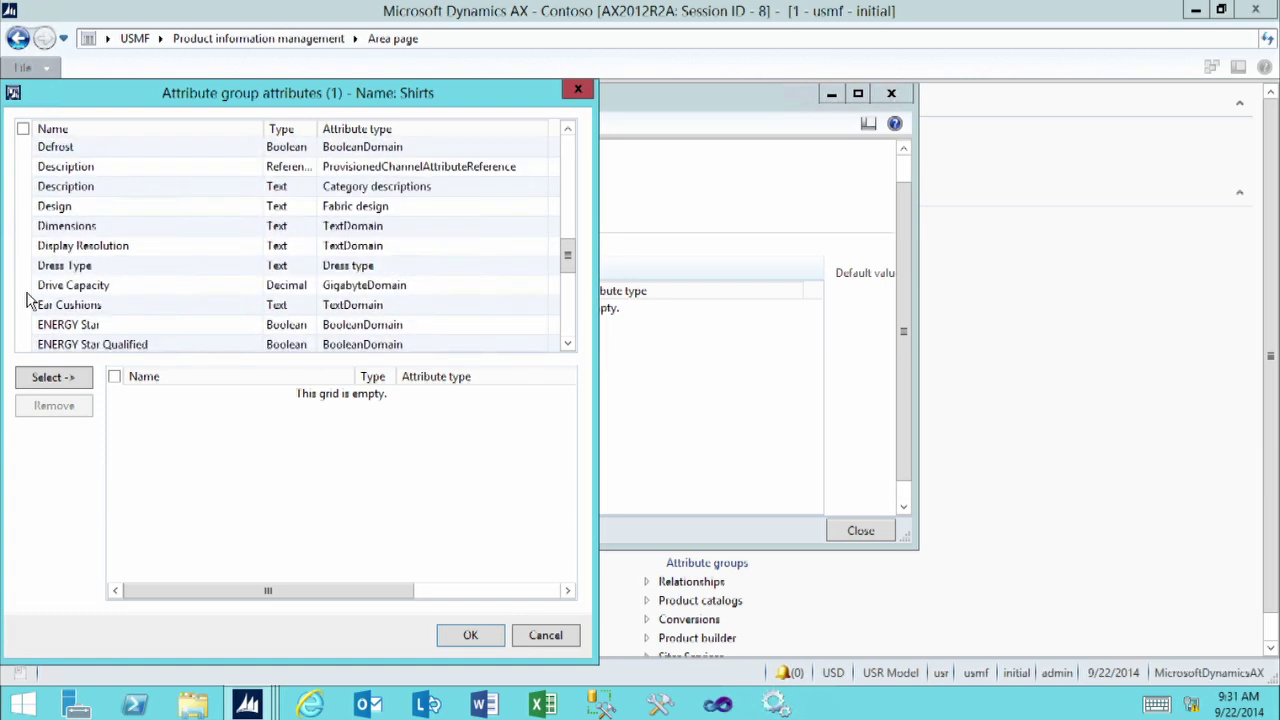
{"action": "scroll", "coordinate": [28, 300], "scroll_direction": "down", "scroll_amount": 2}
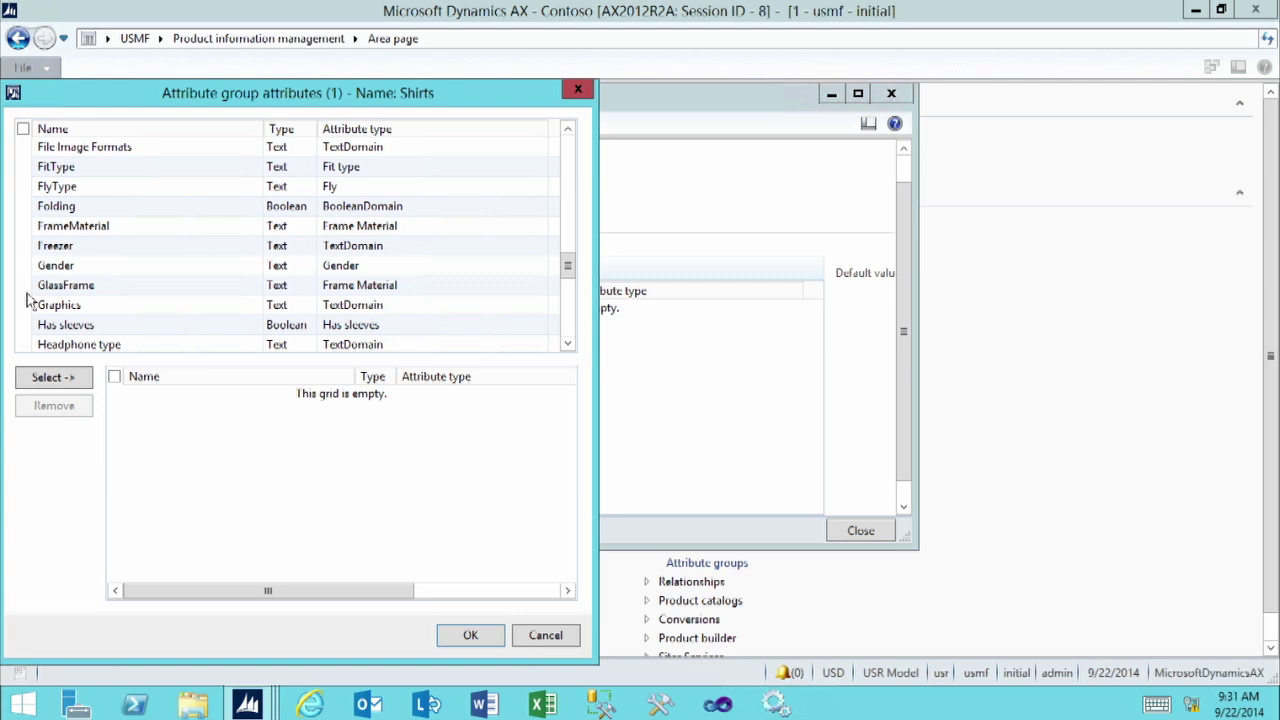
{"action": "scroll", "coordinate": [28, 300], "scroll_direction": "down", "scroll_amount": 1}
{"action": "left_click", "coordinate": [24, 267]}
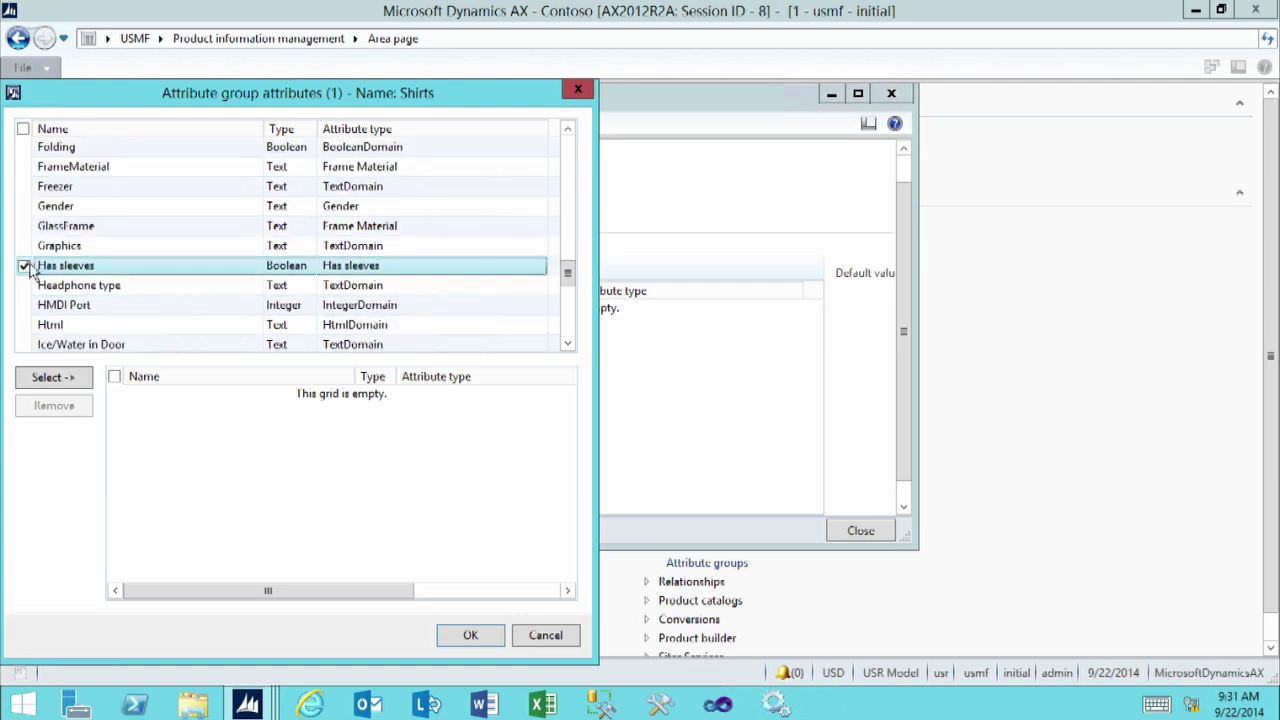
- Mark Sleeve type as well, add both marked attributes to the Shirts group, and close the attribute groups form
{"action": "scroll", "coordinate": [57, 300], "scroll_direction": "down", "scroll_amount": 4}
{"action": "scroll", "coordinate": [57, 300], "scroll_direction": "down", "scroll_amount": 8}
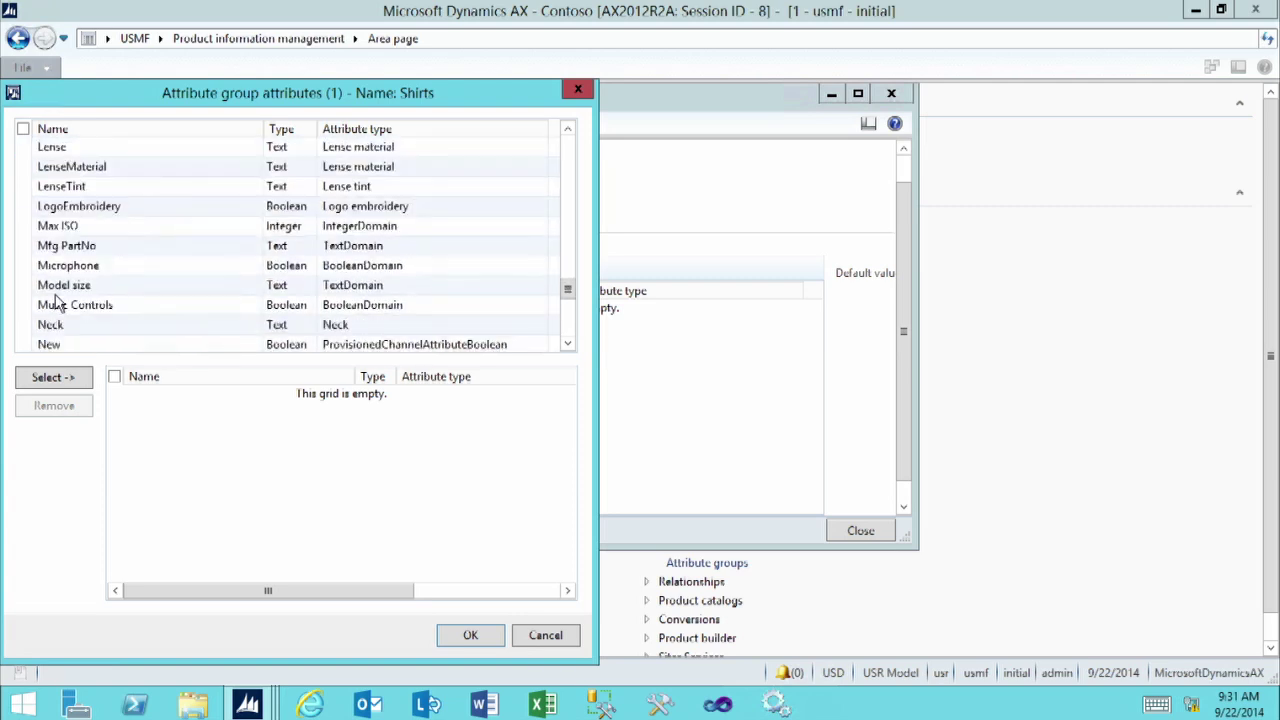
{"action": "scroll", "coordinate": [57, 300], "scroll_direction": "down", "scroll_amount": 5}
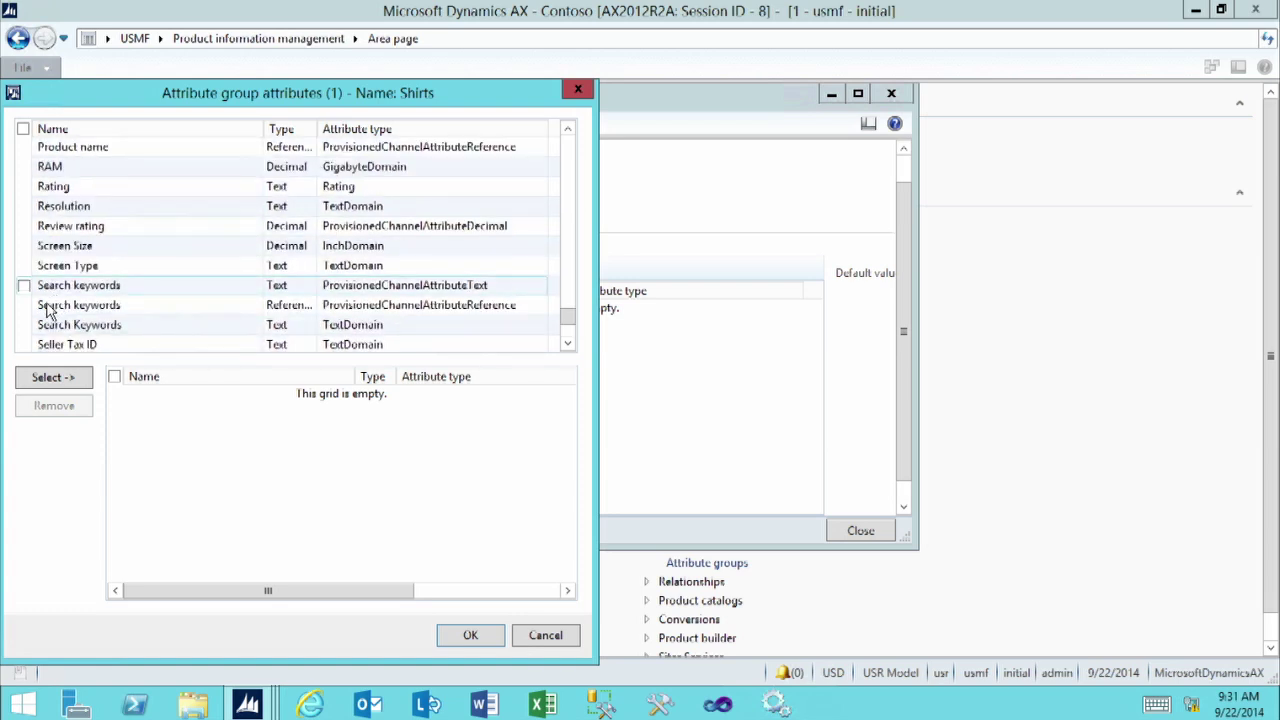
{"action": "scroll", "coordinate": [46, 310], "scroll_direction": "down", "scroll_amount": 2}
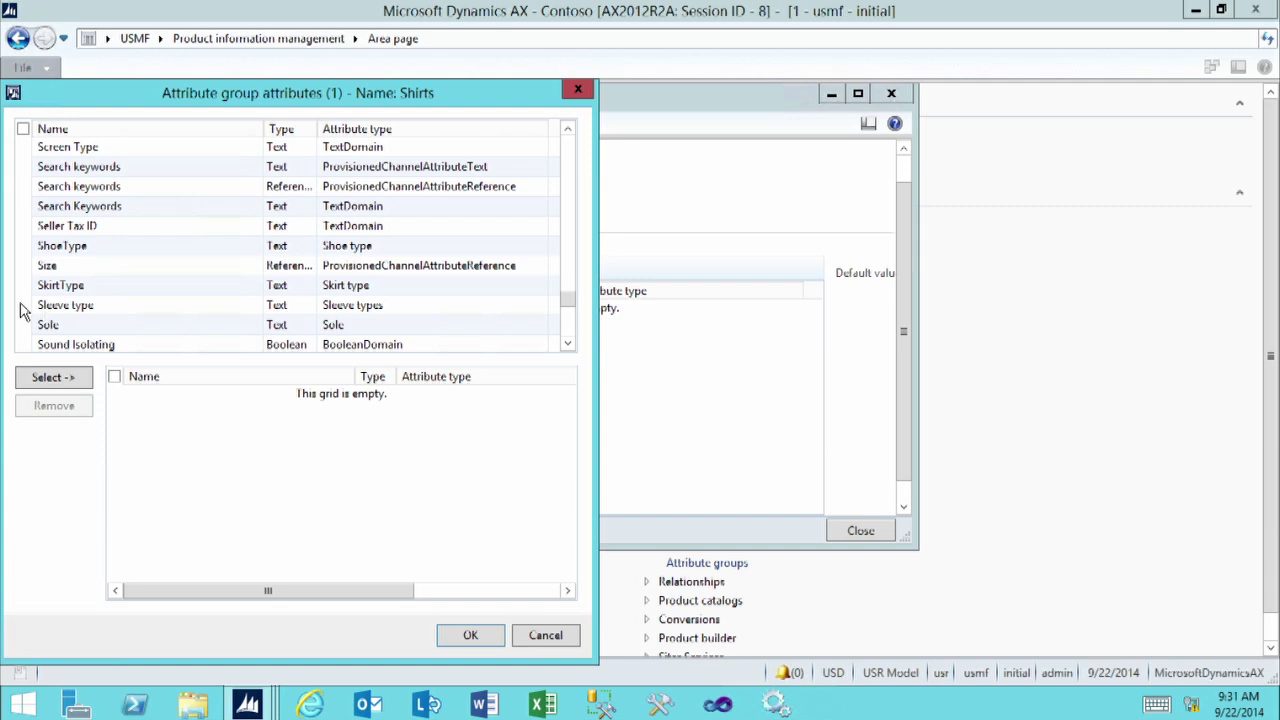
{"action": "left_click", "coordinate": [23, 305]}
{"action": "scroll", "coordinate": [42, 385], "scroll_direction": "down", "scroll_amount": 1}
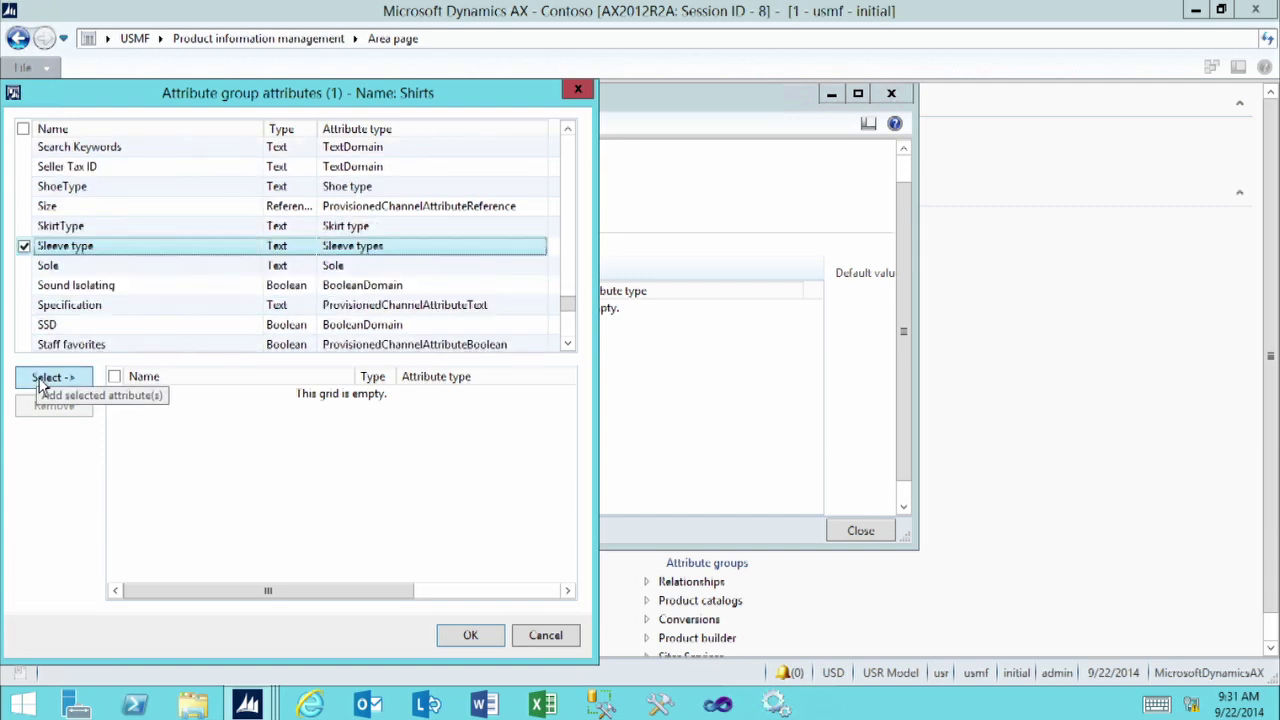
{"action": "left_click", "coordinate": [42, 382]}
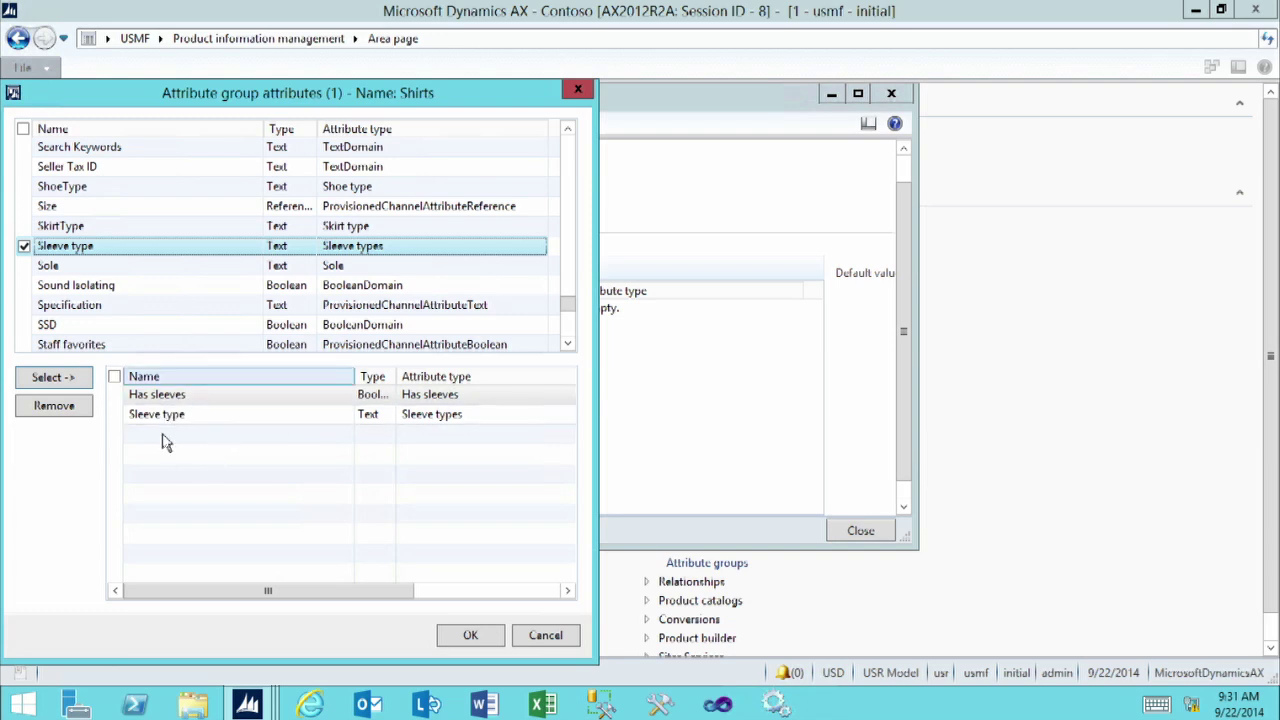
{"action": "left_click", "coordinate": [466, 637]}
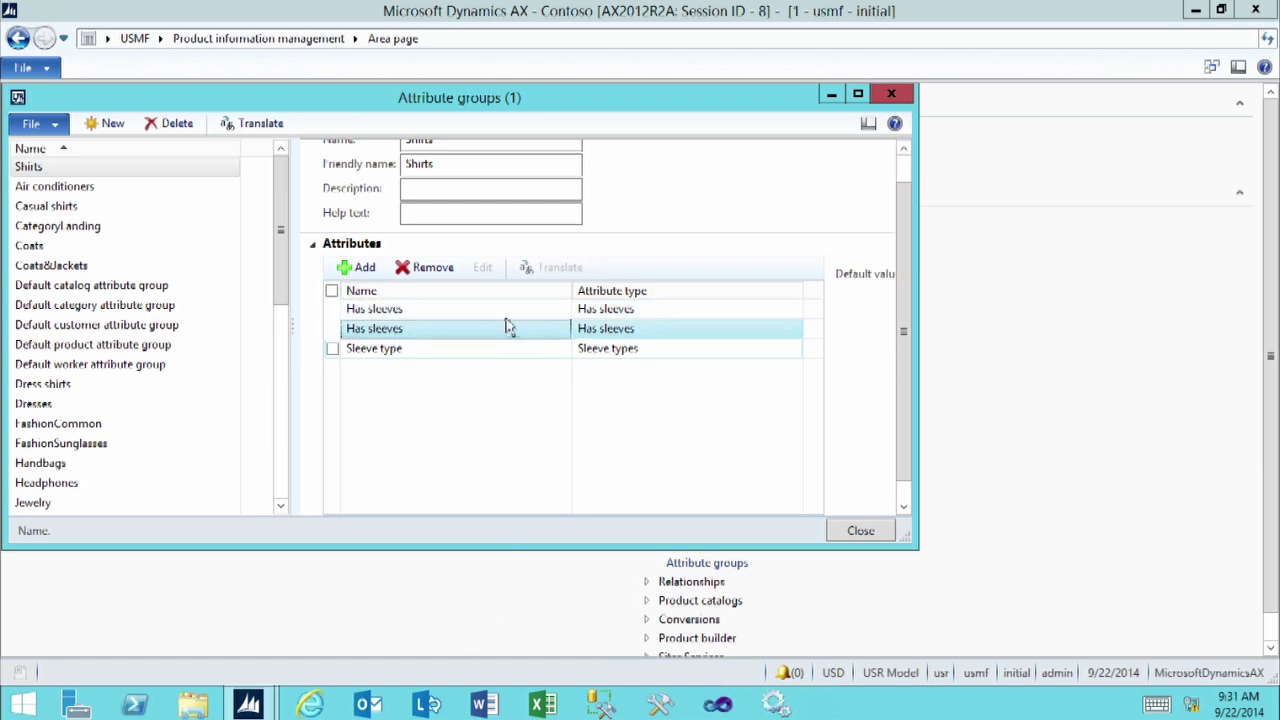
{"action": "left_click", "coordinate": [860, 531]}
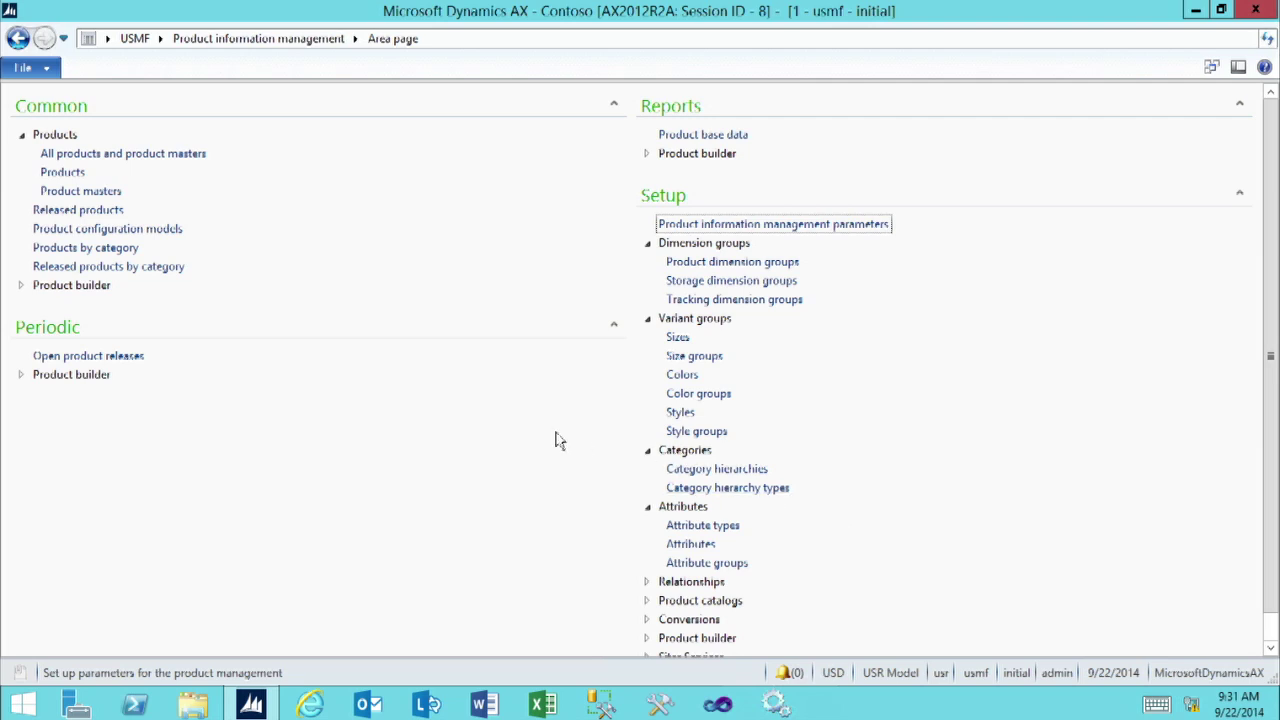
- Go to the Procurement and sourcing module and open the procurement categories from its category setup
{"action": "left_click", "coordinate": [160, 40]}
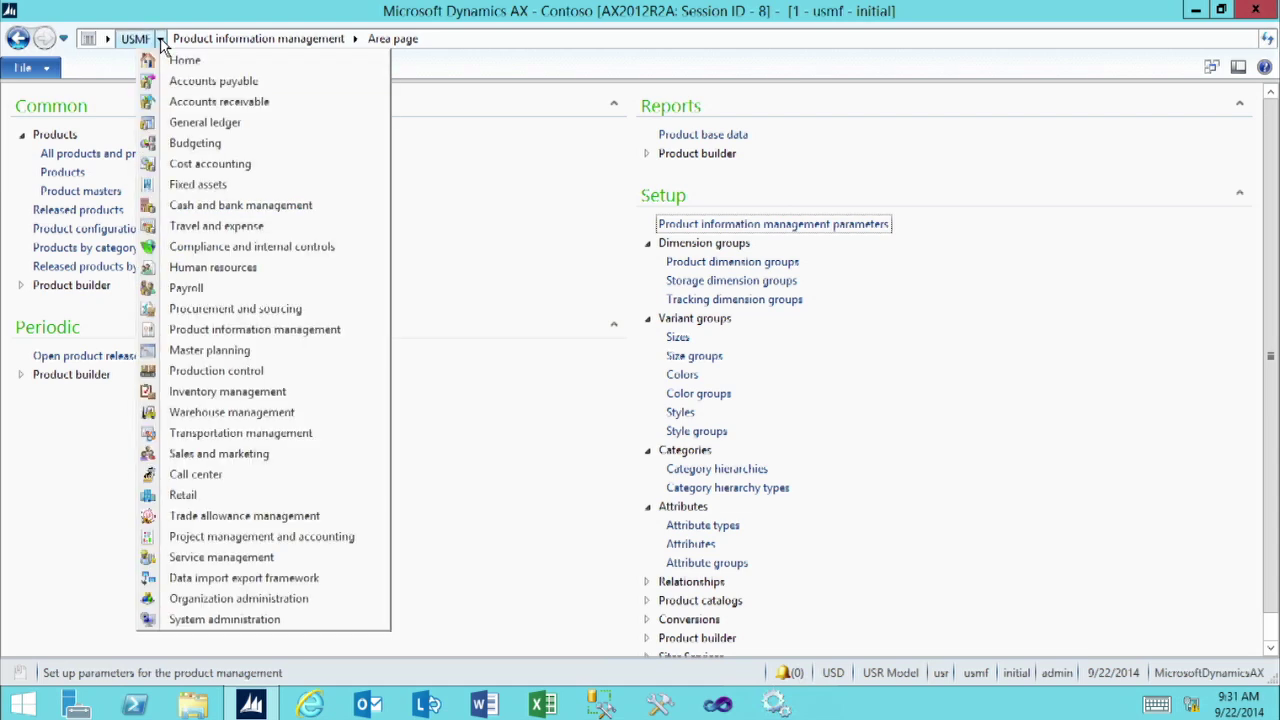
{"action": "left_click", "coordinate": [209, 312]}
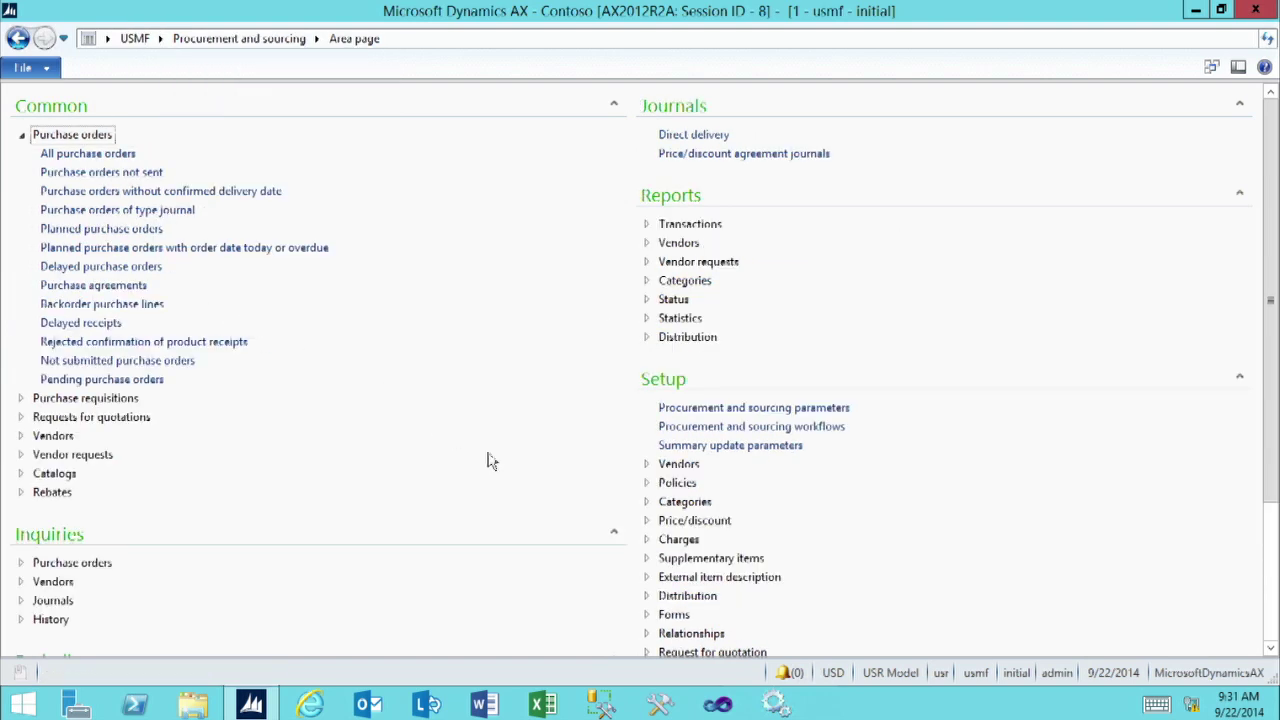
{"action": "left_click", "coordinate": [646, 502]}
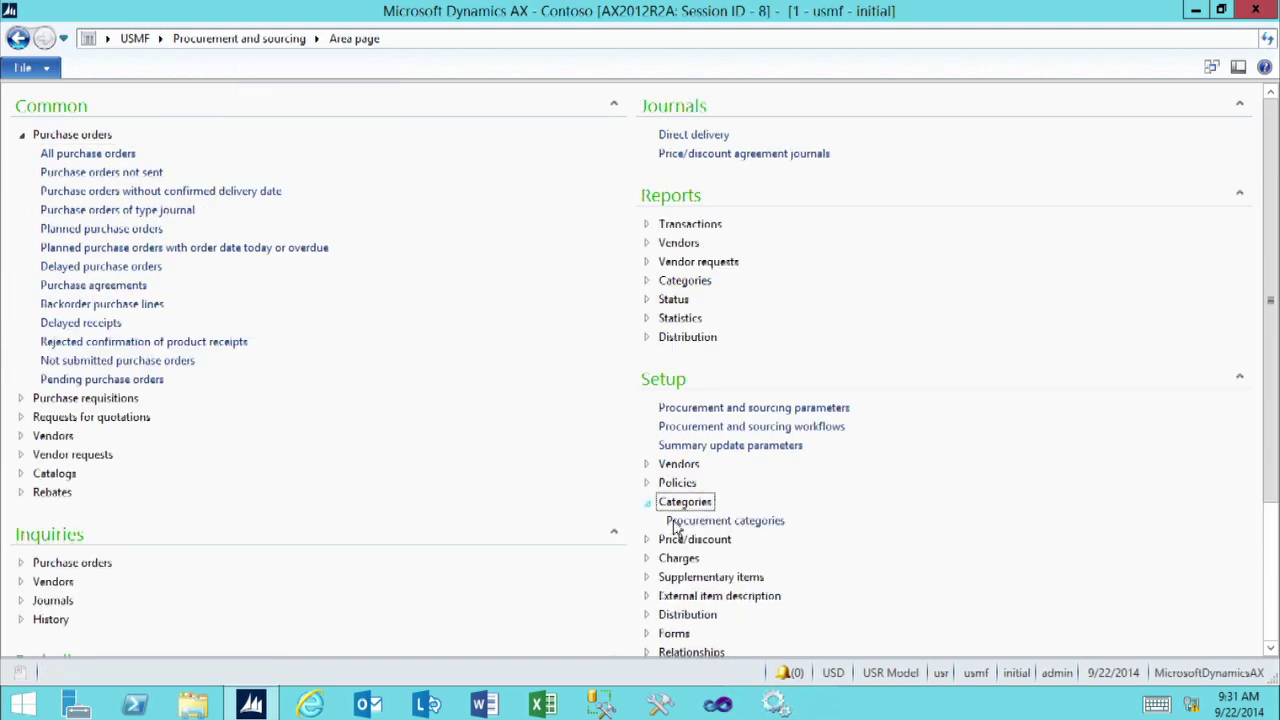
{"action": "left_click", "coordinate": [734, 521]}
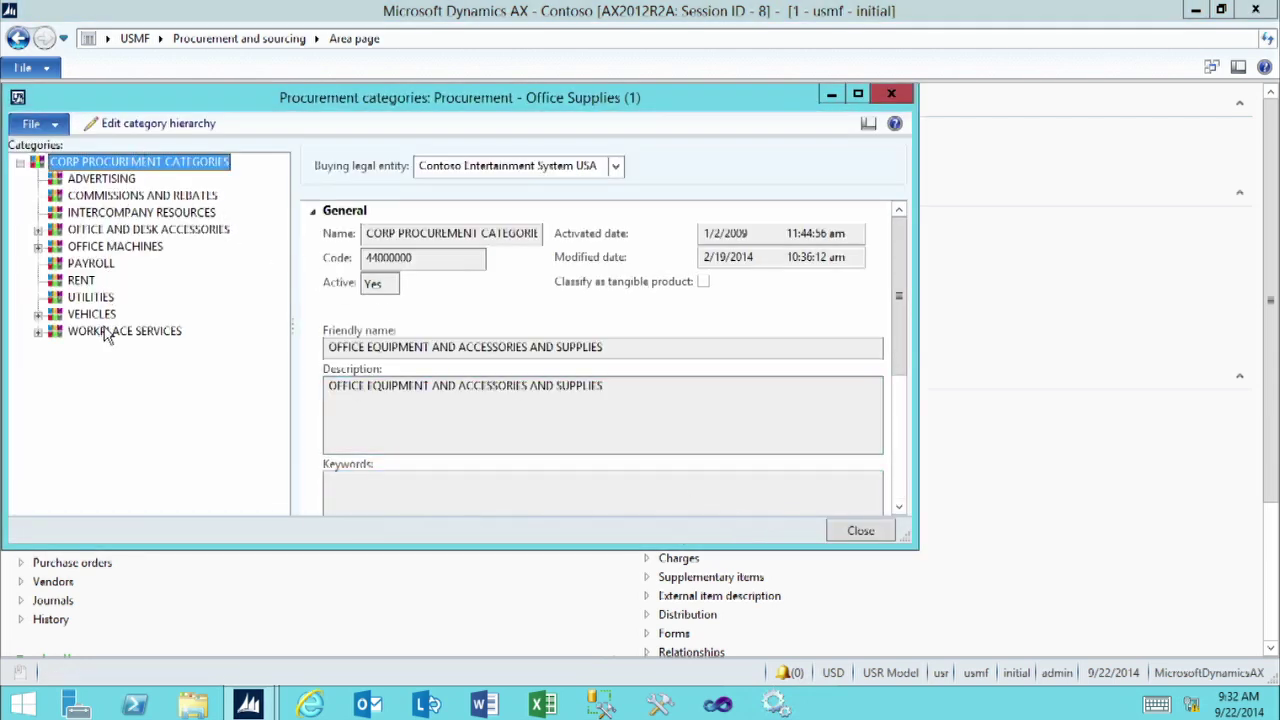
- Examine the product attributes section of the OFFICE MACHINES procurement category, then close the form
{"action": "left_click", "coordinate": [86, 250]}
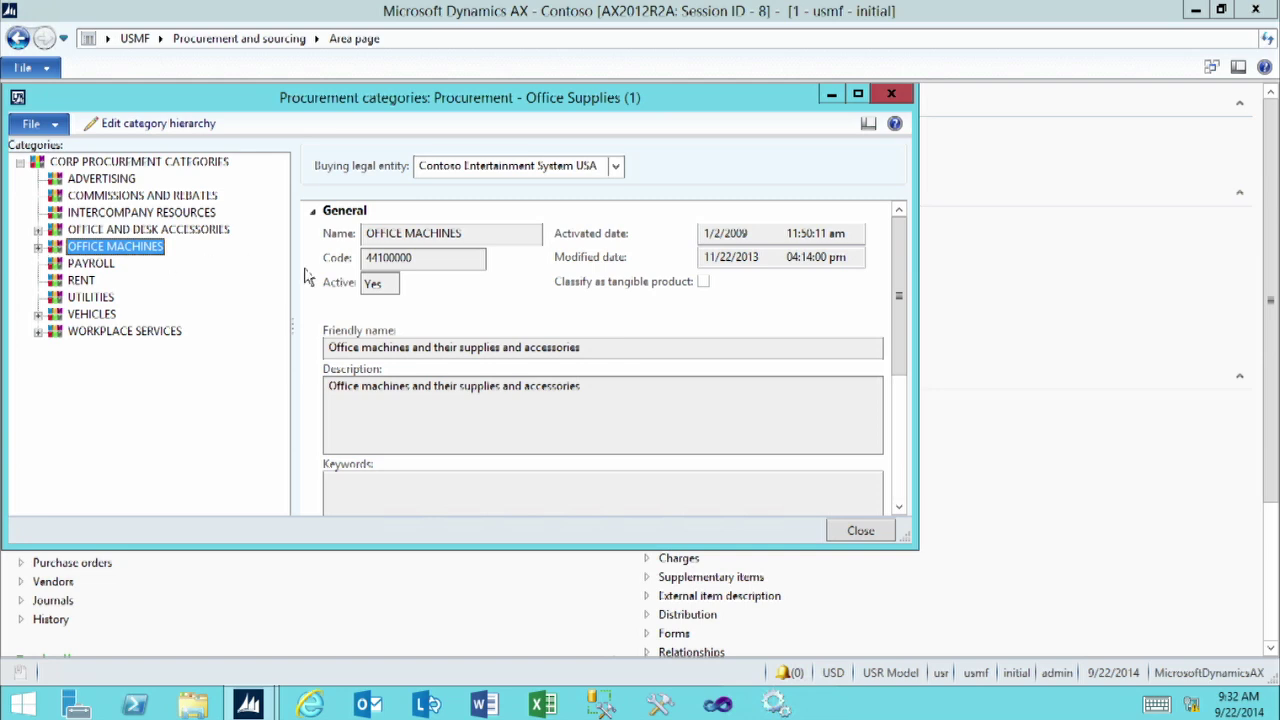
{"action": "left_click_drag", "start_coordinate": [903, 286], "coordinate": [908, 400]}
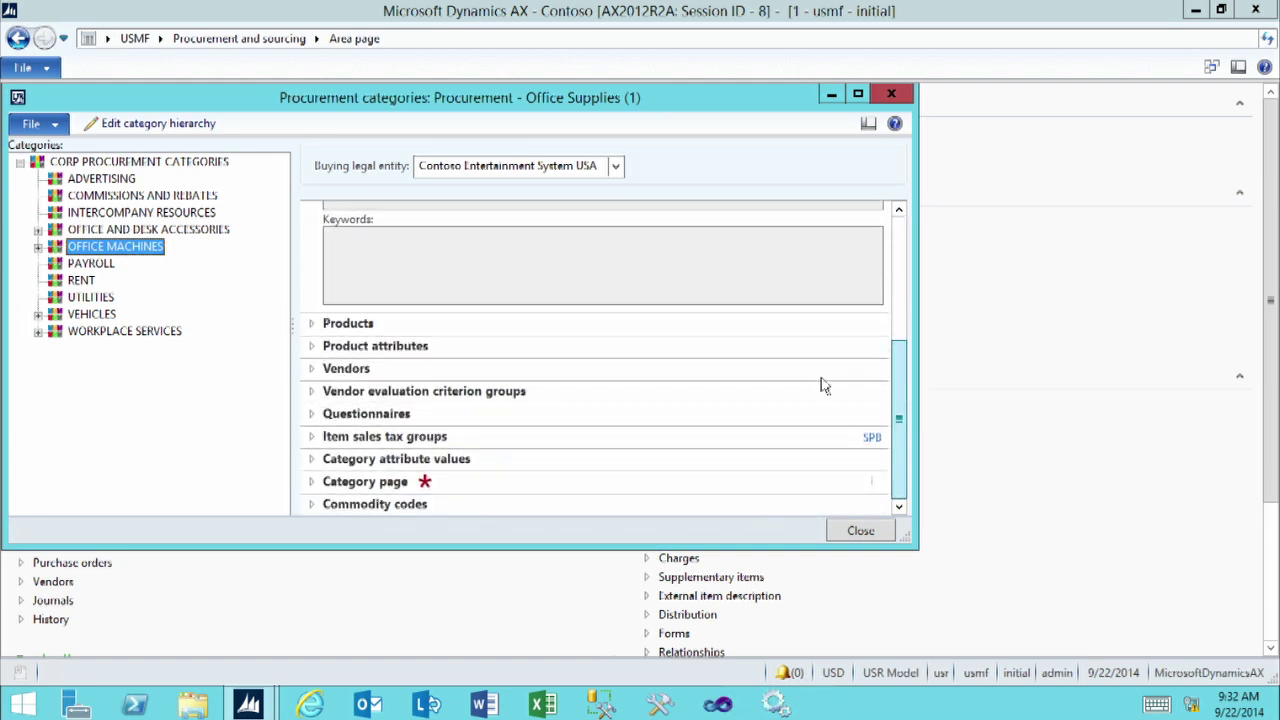
{"action": "left_click", "coordinate": [312, 347]}
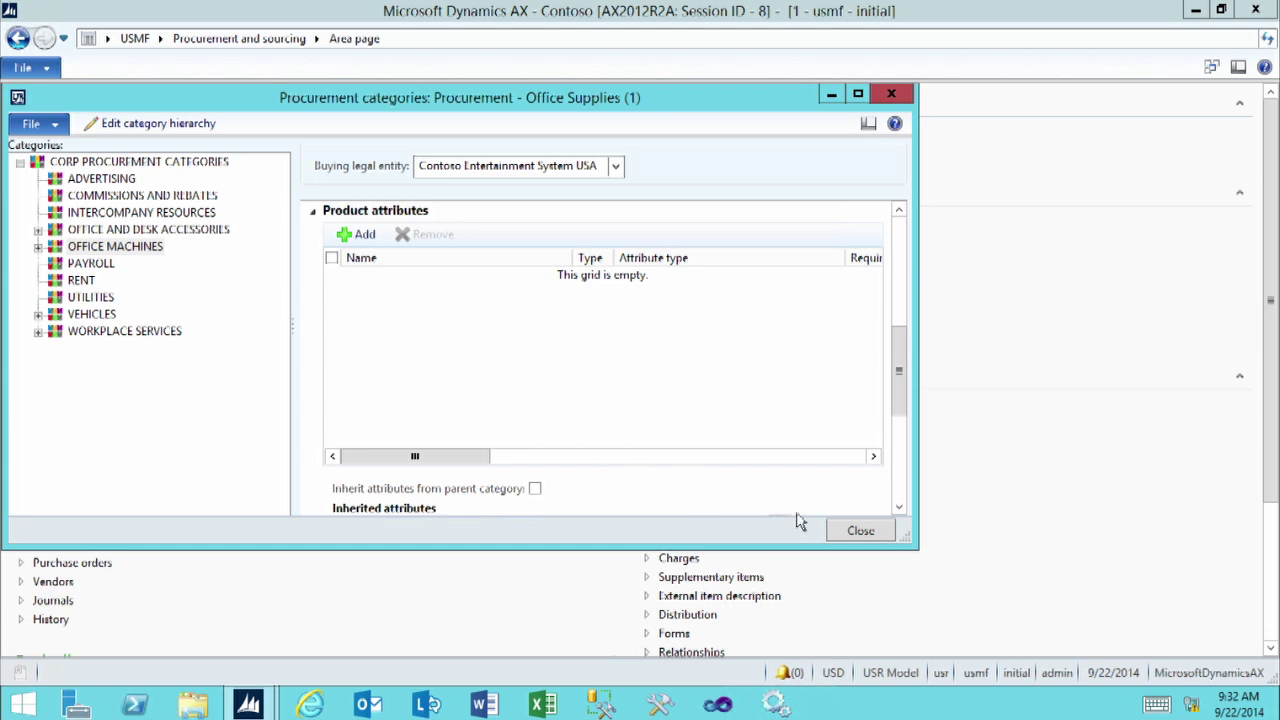
{"action": "left_click", "coordinate": [883, 533]}
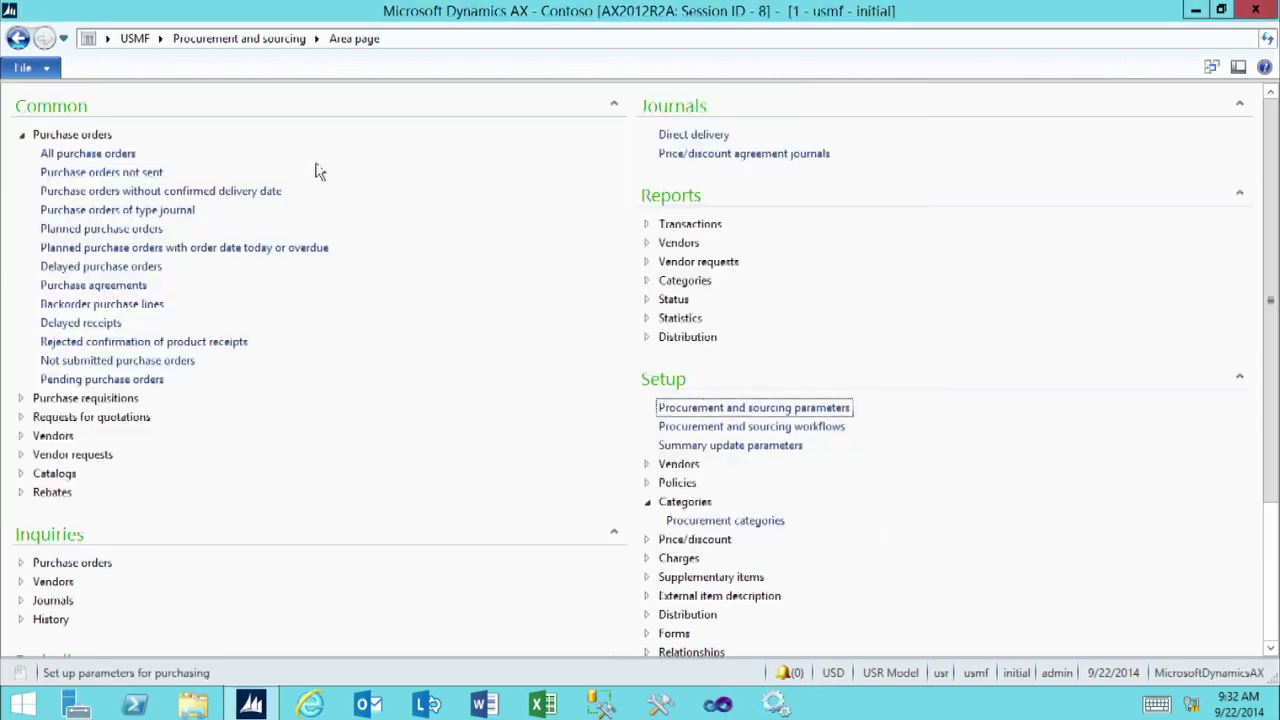
- Open the retail product hierarchy in the Retail module and select the Apparel and Footwear category
{"action": "left_click", "coordinate": [161, 40]}
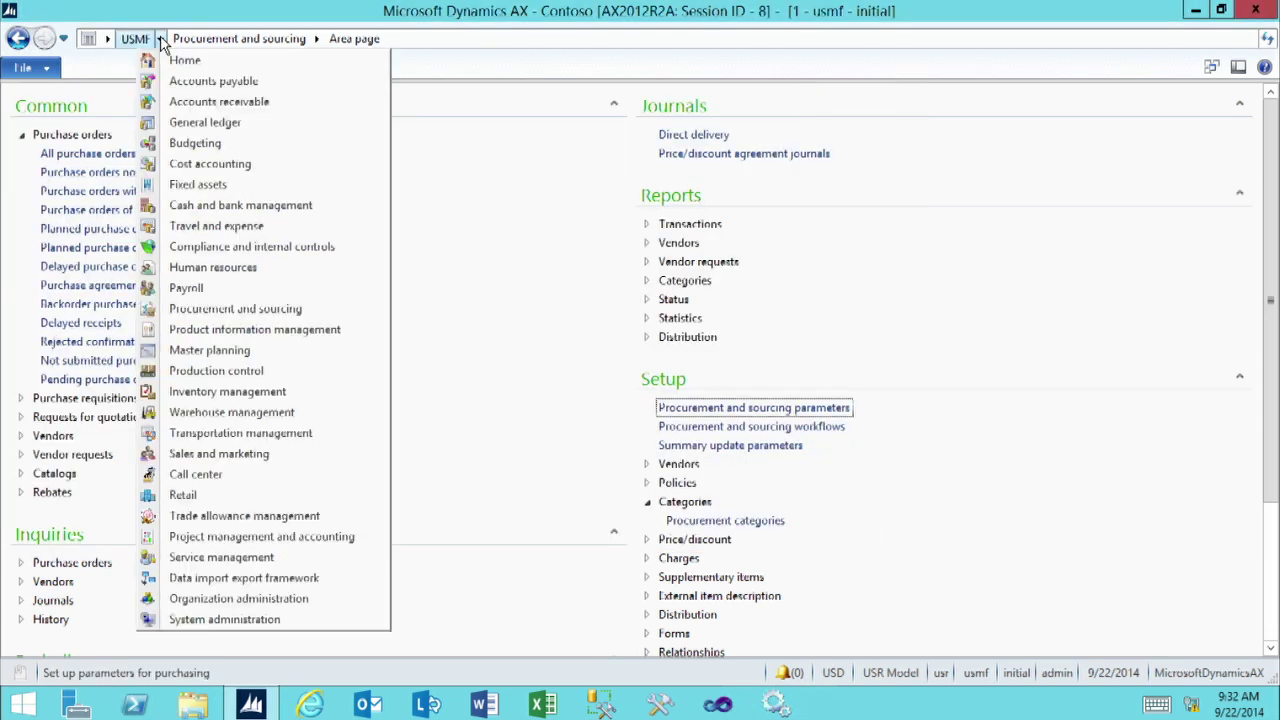
{"action": "left_click", "coordinate": [177, 501]}
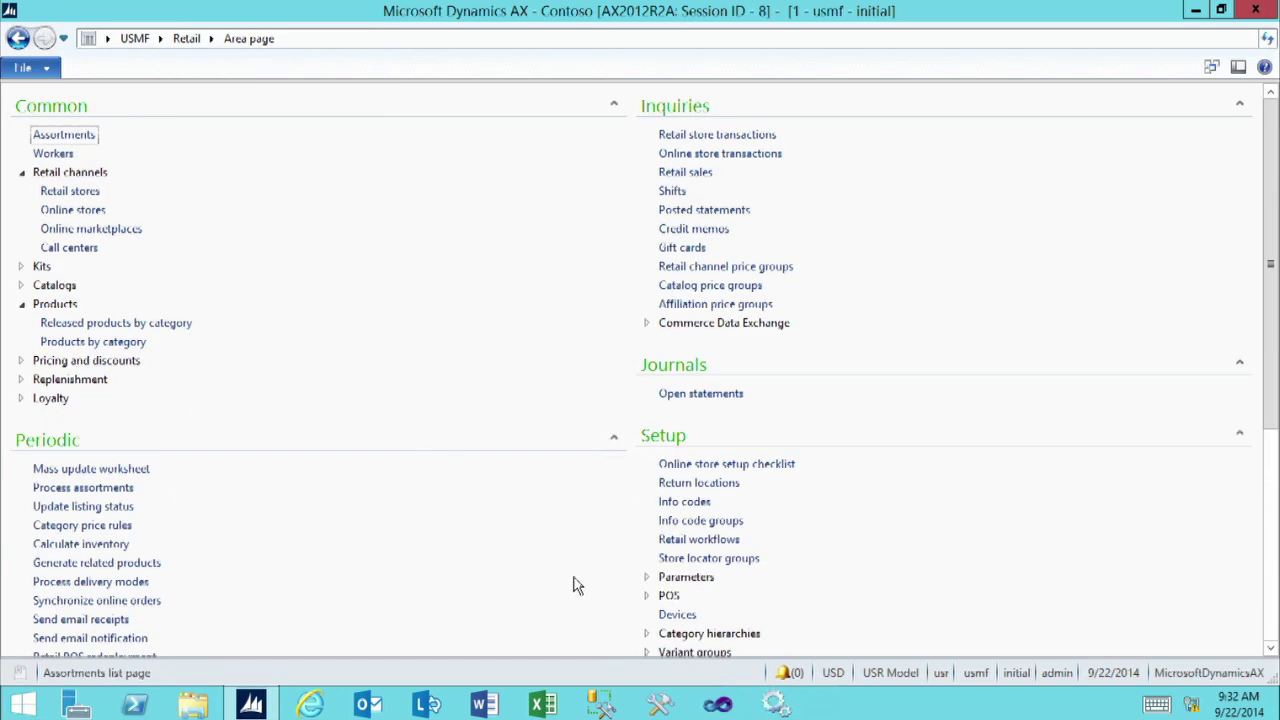
{"action": "key", "text": "Tab"}
{"action": "scroll", "coordinate": [580, 590], "scroll_direction": "down", "scroll_amount": 1}
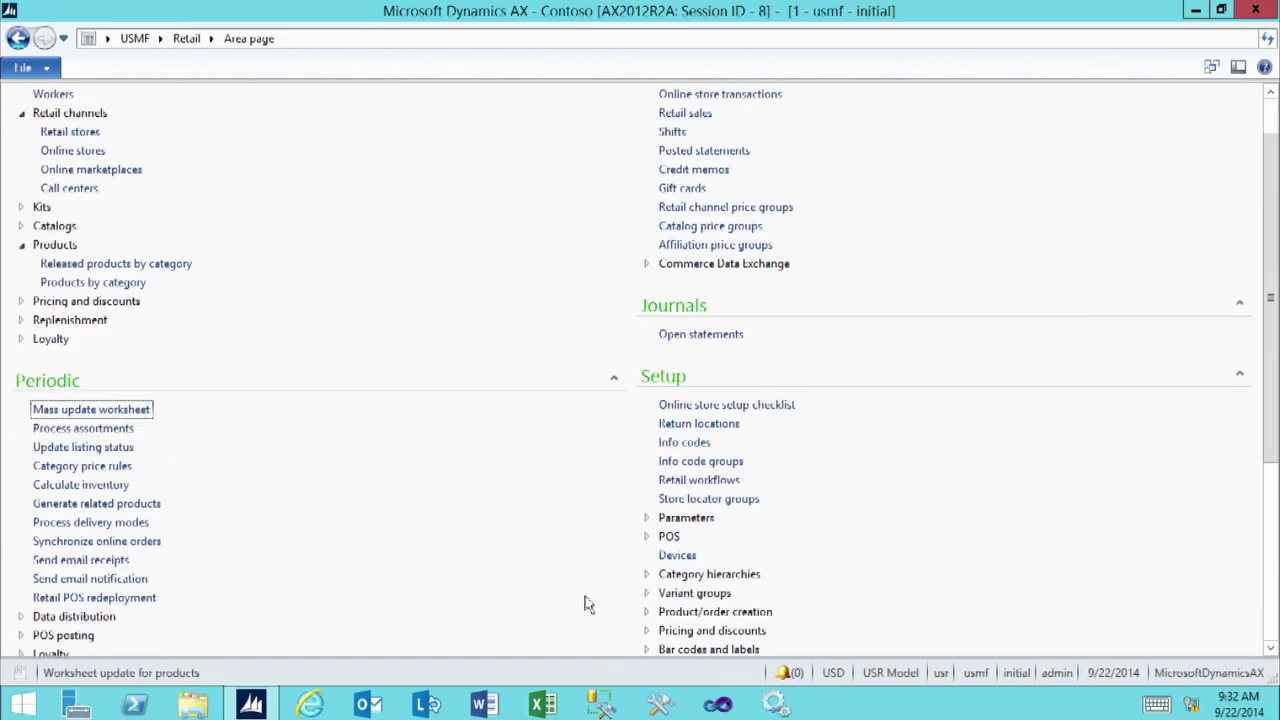
{"action": "left_click", "coordinate": [647, 576]}
{"action": "scroll", "coordinate": [650, 580], "scroll_direction": "down", "scroll_amount": 1}
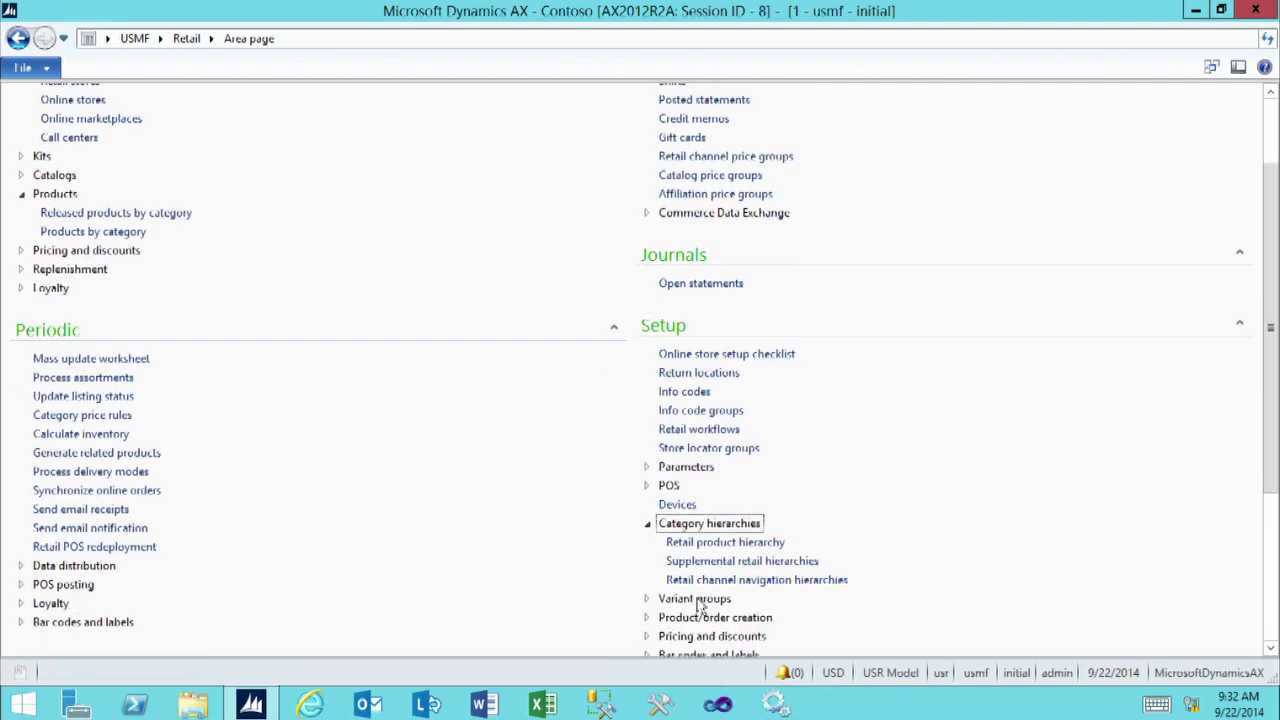
{"action": "left_click", "coordinate": [725, 543]}
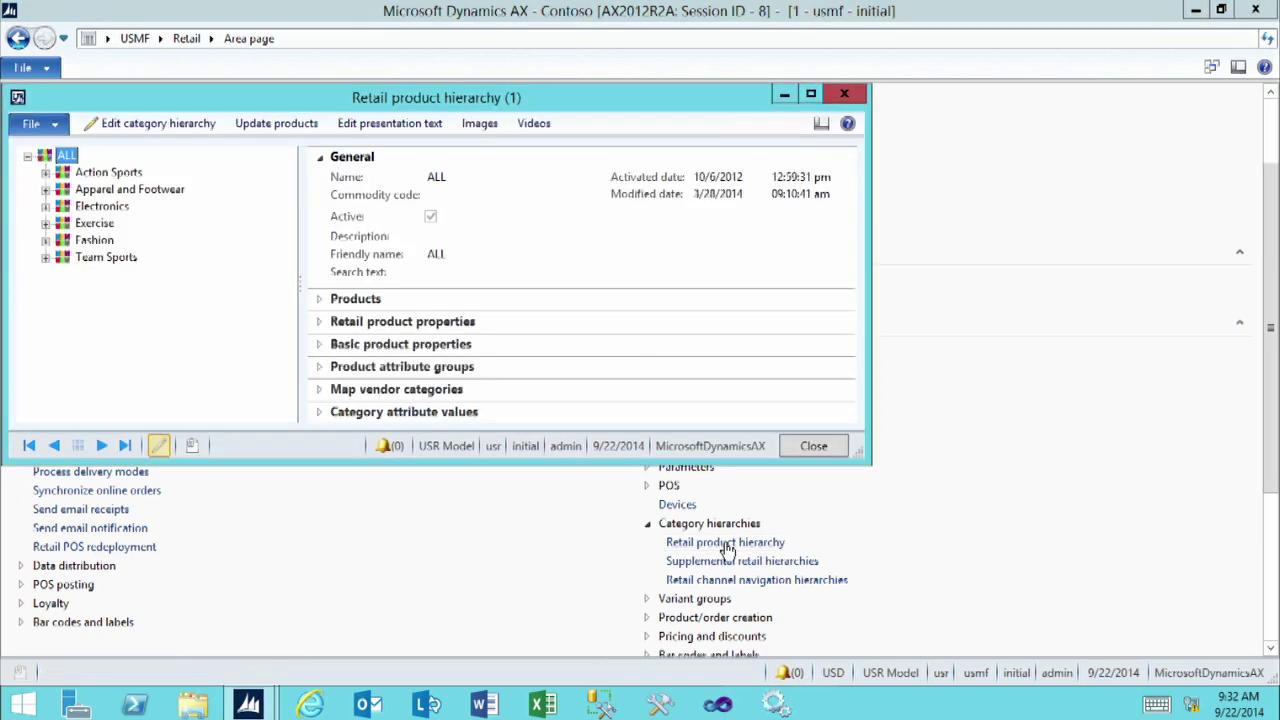
{"action": "left_click", "coordinate": [118, 191]}
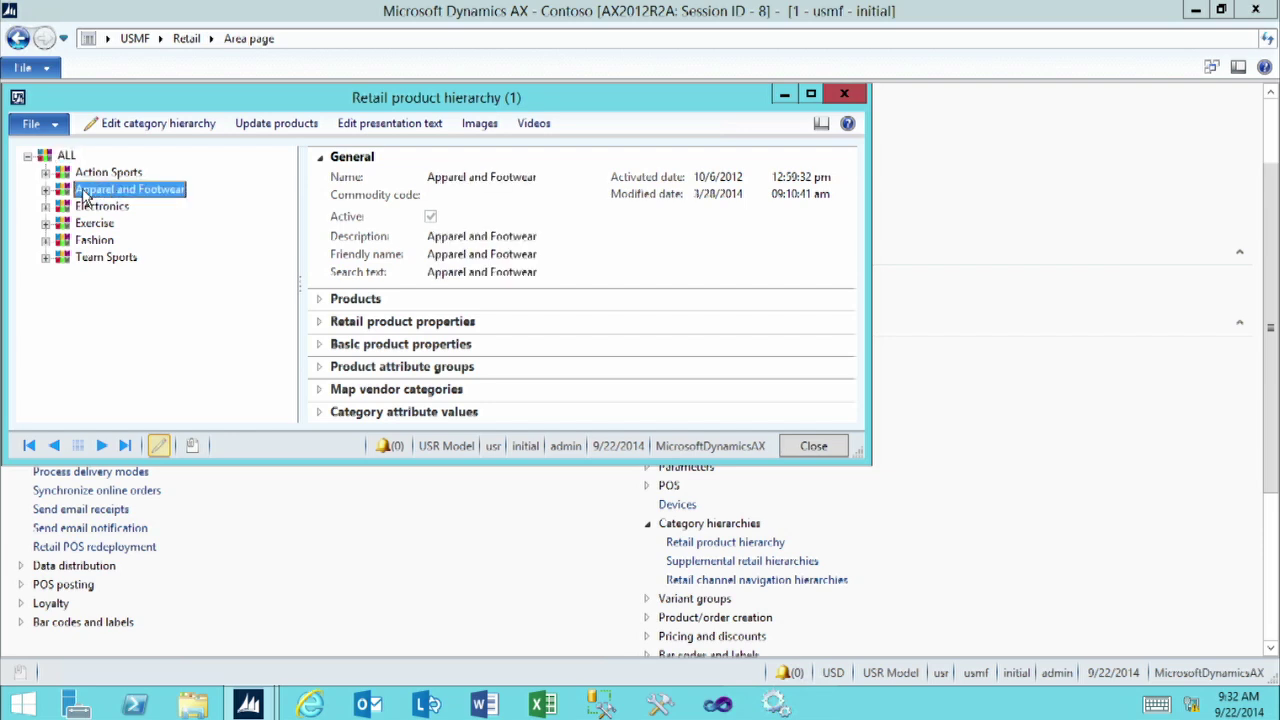
- Select the Children's Shirts category under Apparel and Footwear, Apparel, Children's Apparel, and maximize the hierarchy form
{"action": "left_click", "coordinate": [45, 190]}
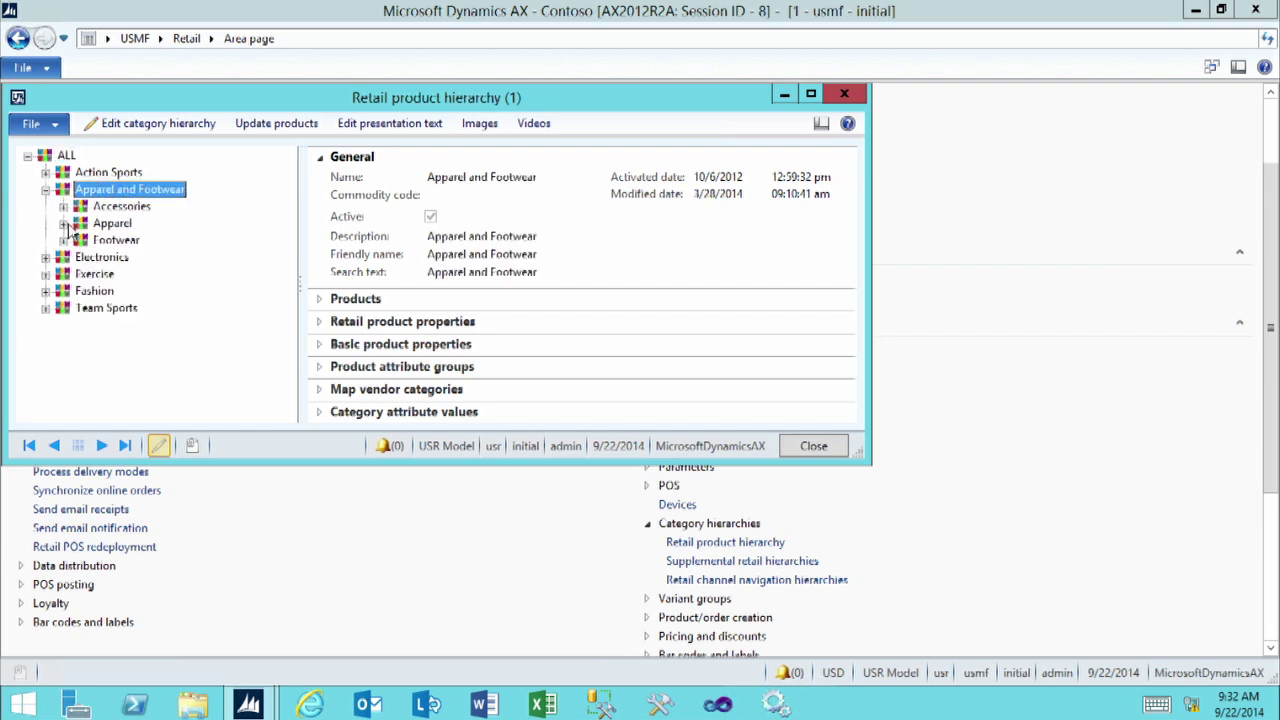
{"action": "left_click", "coordinate": [63, 223]}
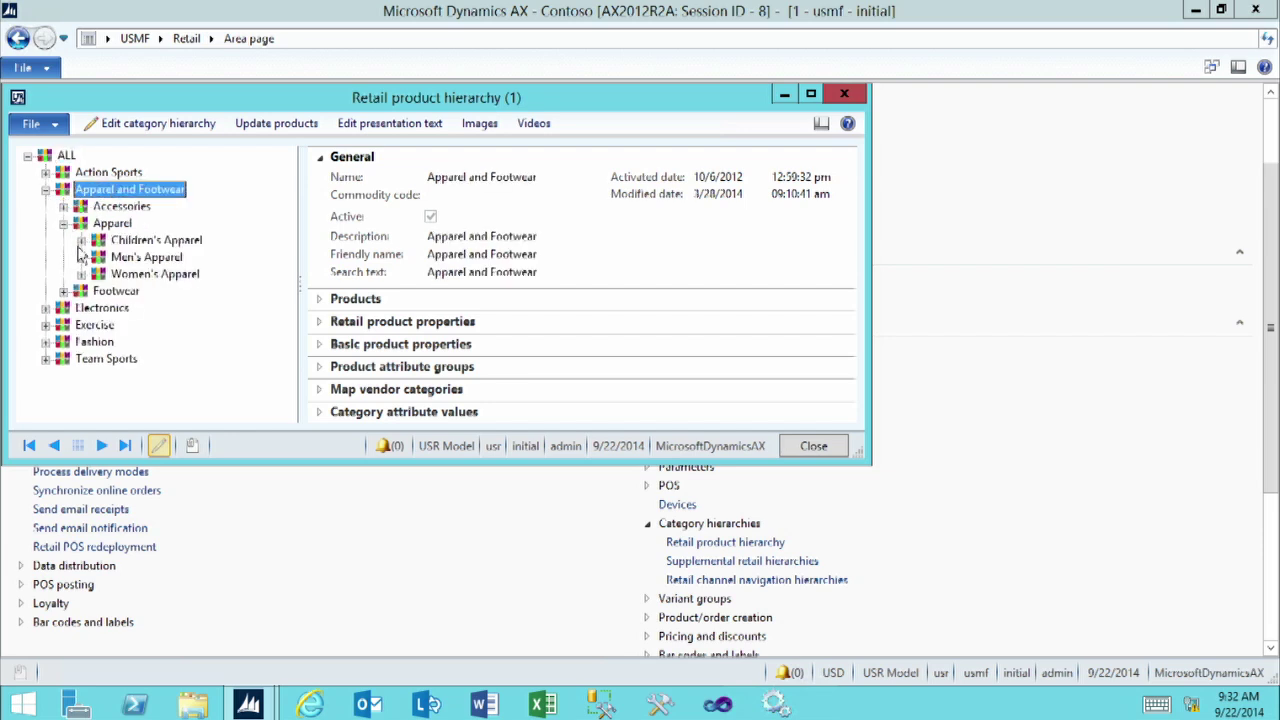
{"action": "left_click", "coordinate": [81, 240]}
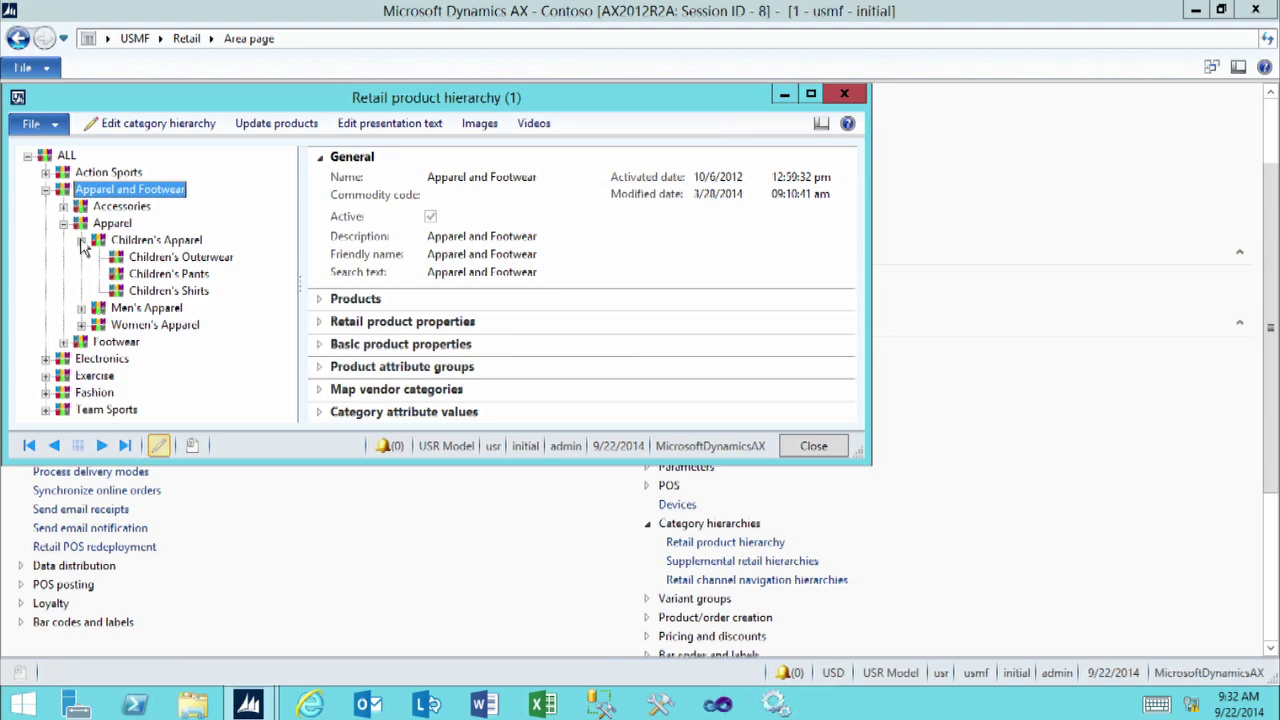
{"action": "left_click", "coordinate": [166, 292]}
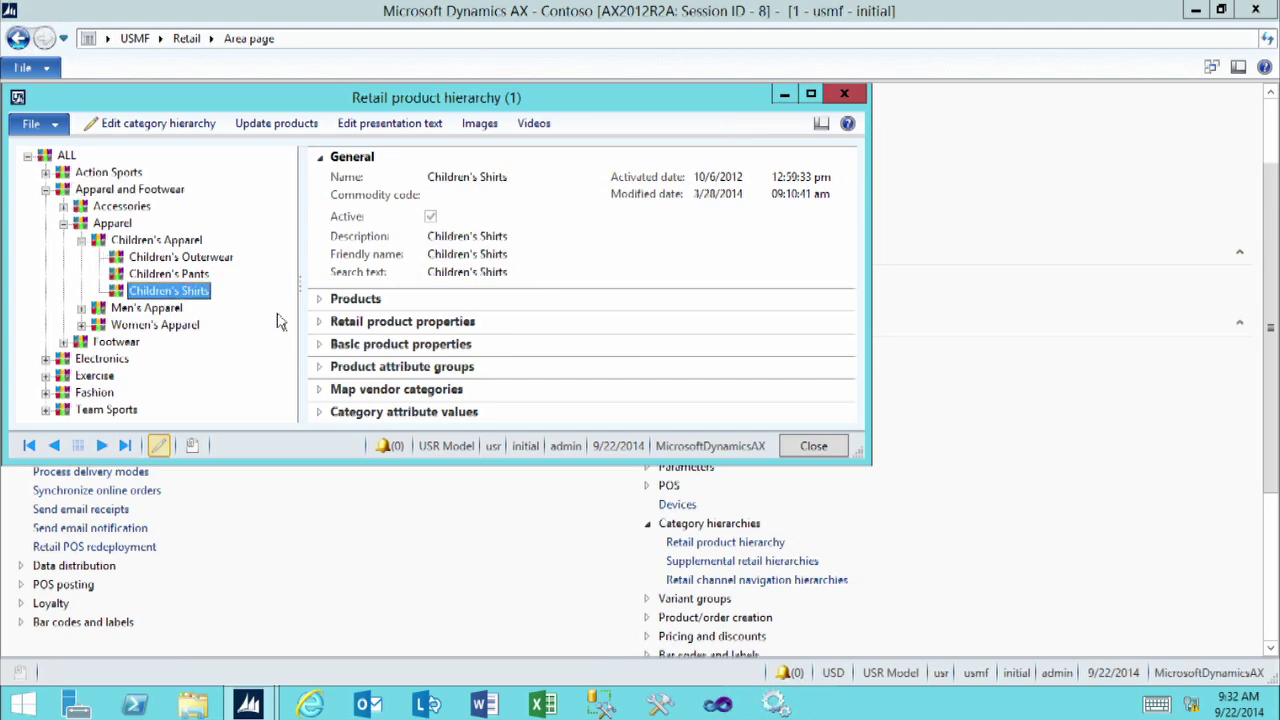
{"action": "left_click", "coordinate": [811, 94]}
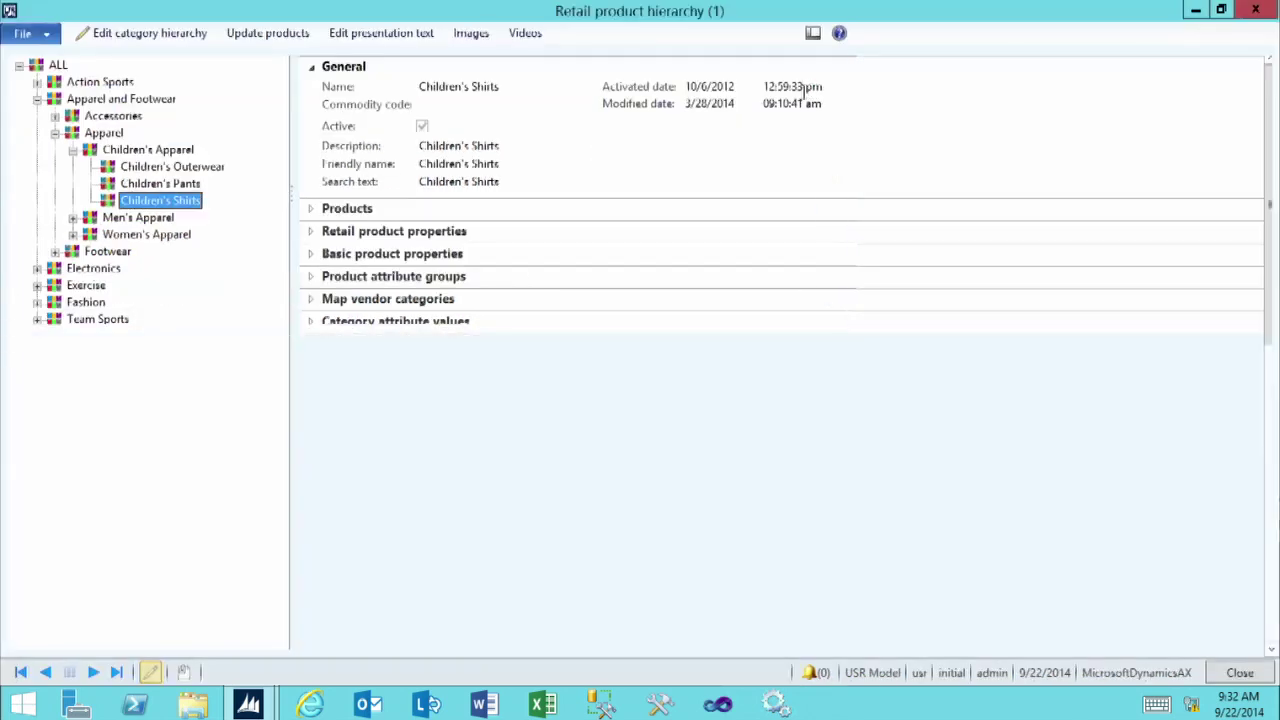
- Add the Shirts attribute group to the product attribute groups of the Children's Shirts category
{"action": "left_click", "coordinate": [311, 277]}
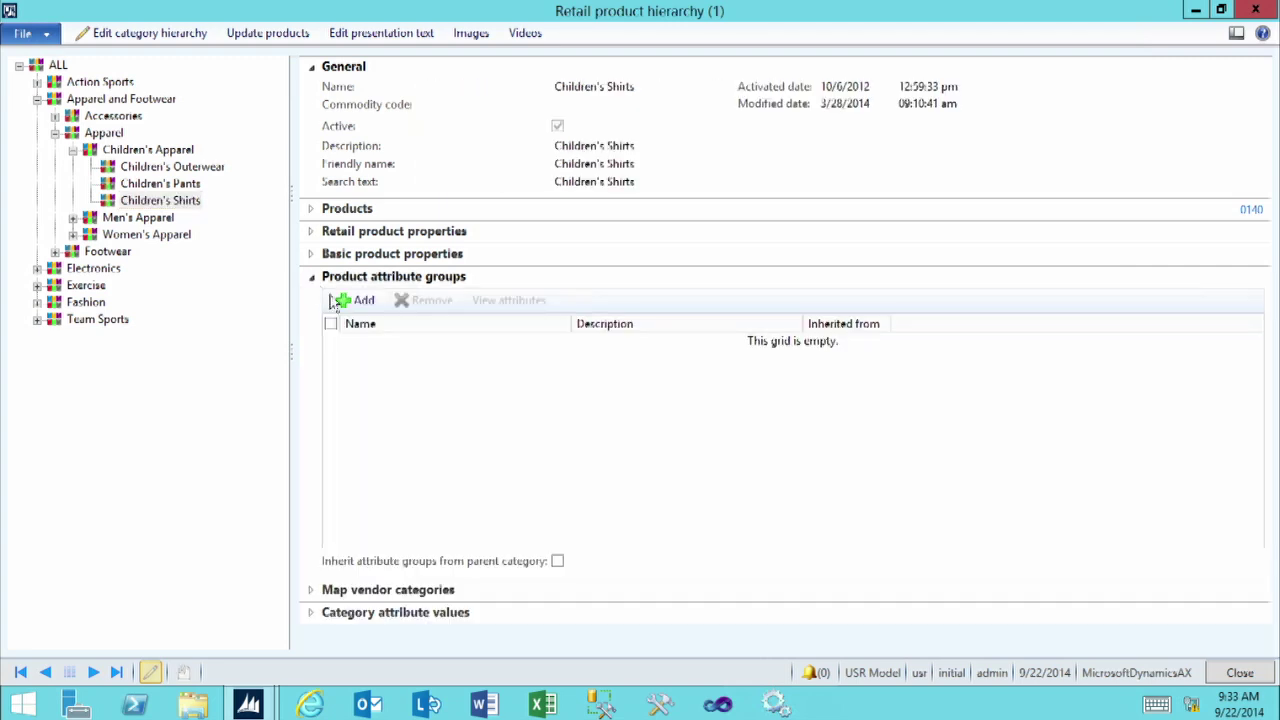
{"action": "left_click", "coordinate": [364, 301]}
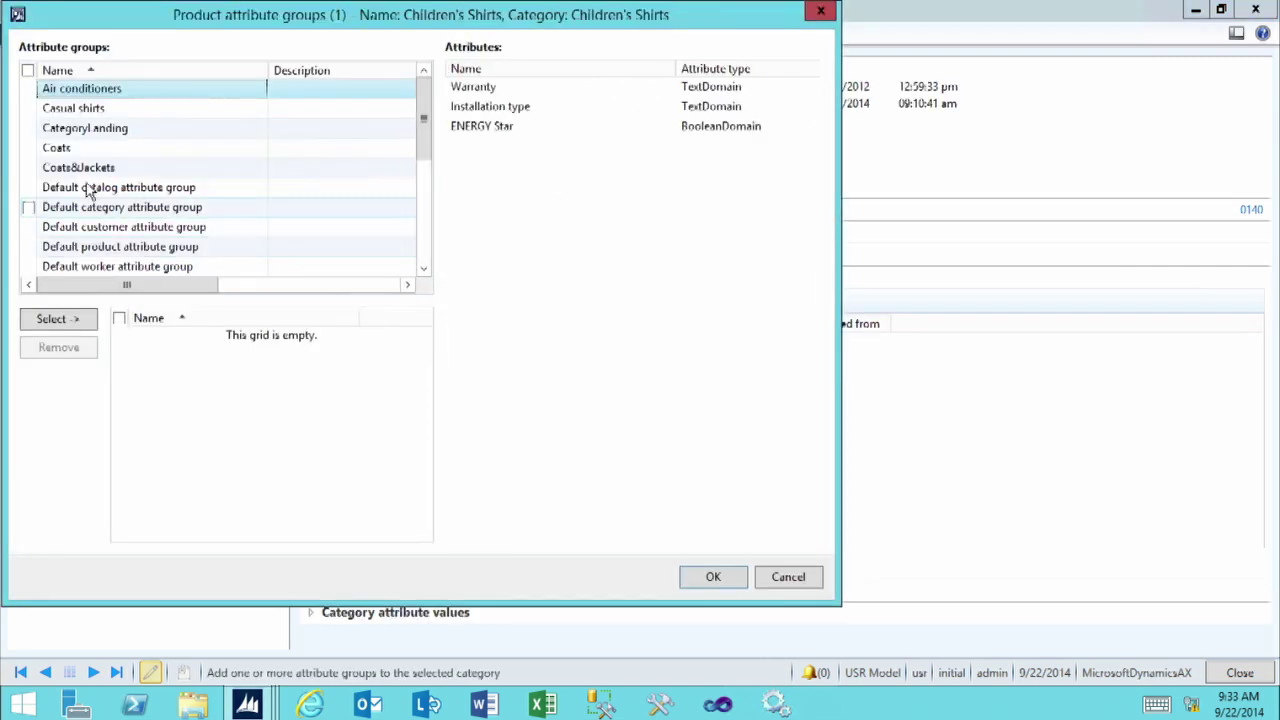
{"action": "scroll", "coordinate": [88, 190], "scroll_direction": "down", "scroll_amount": 5}
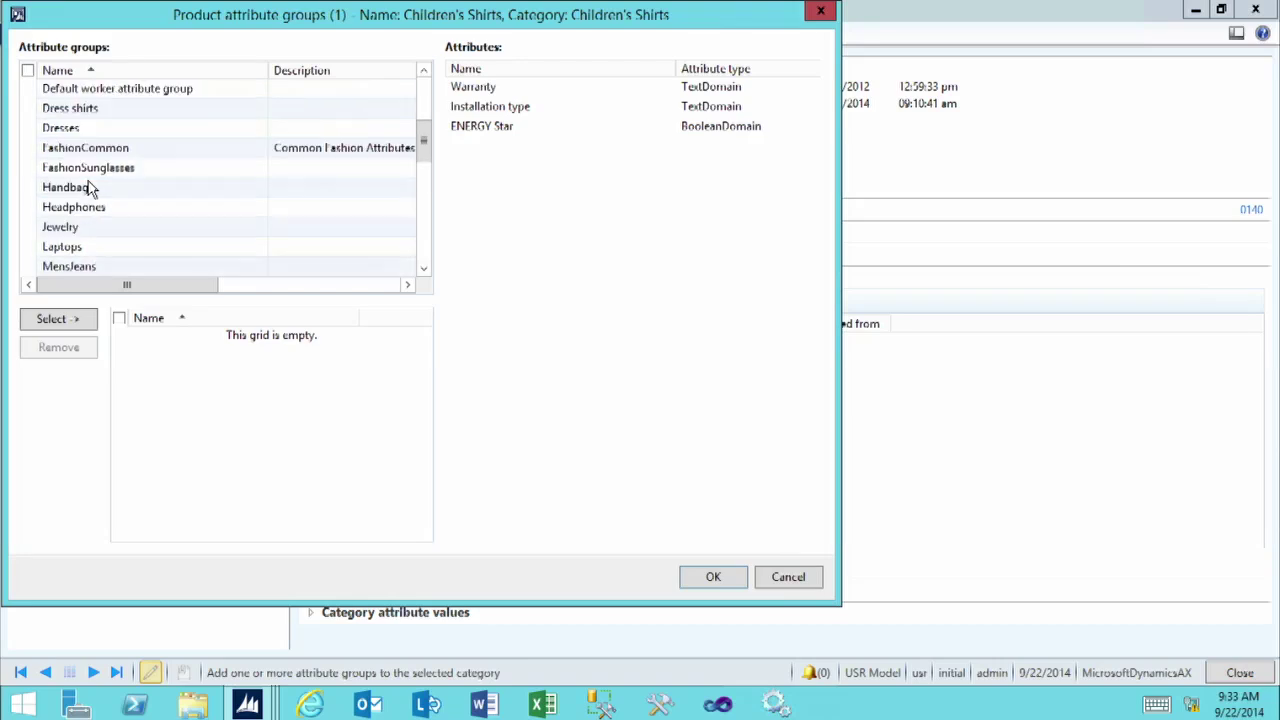
{"action": "scroll", "coordinate": [86, 196], "scroll_direction": "down", "scroll_amount": 3}
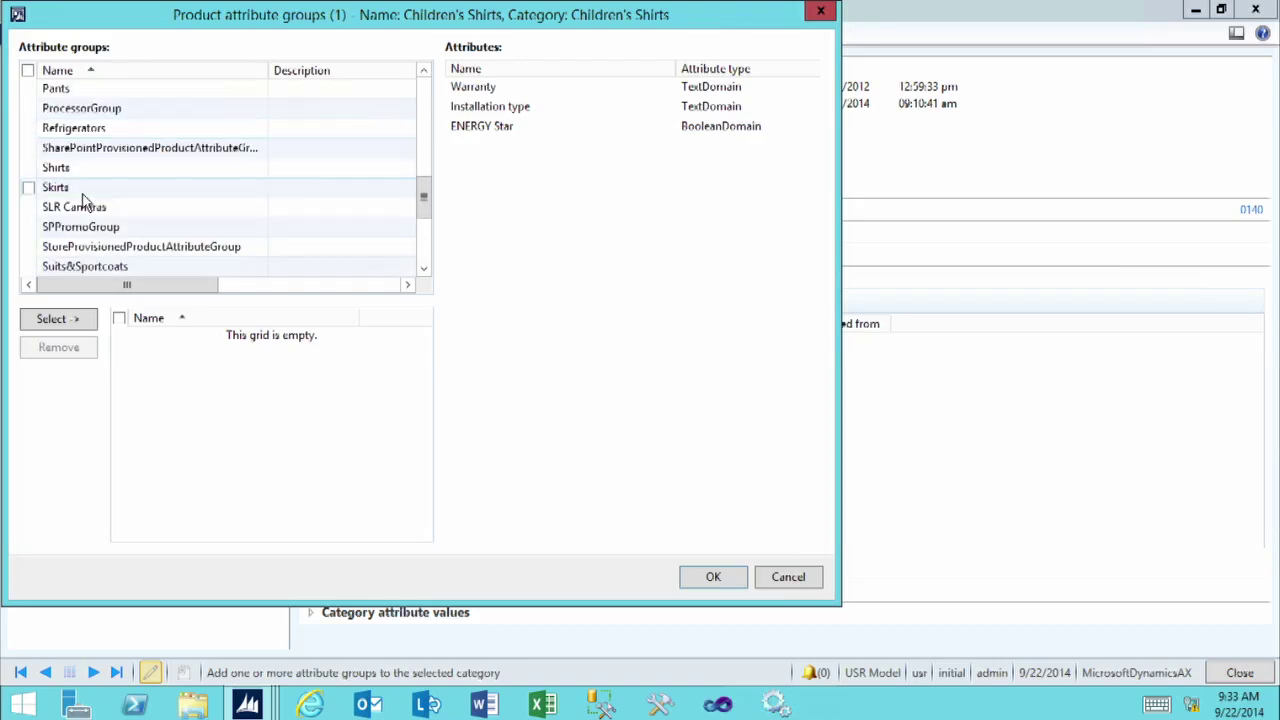
{"action": "left_click", "coordinate": [29, 109]}
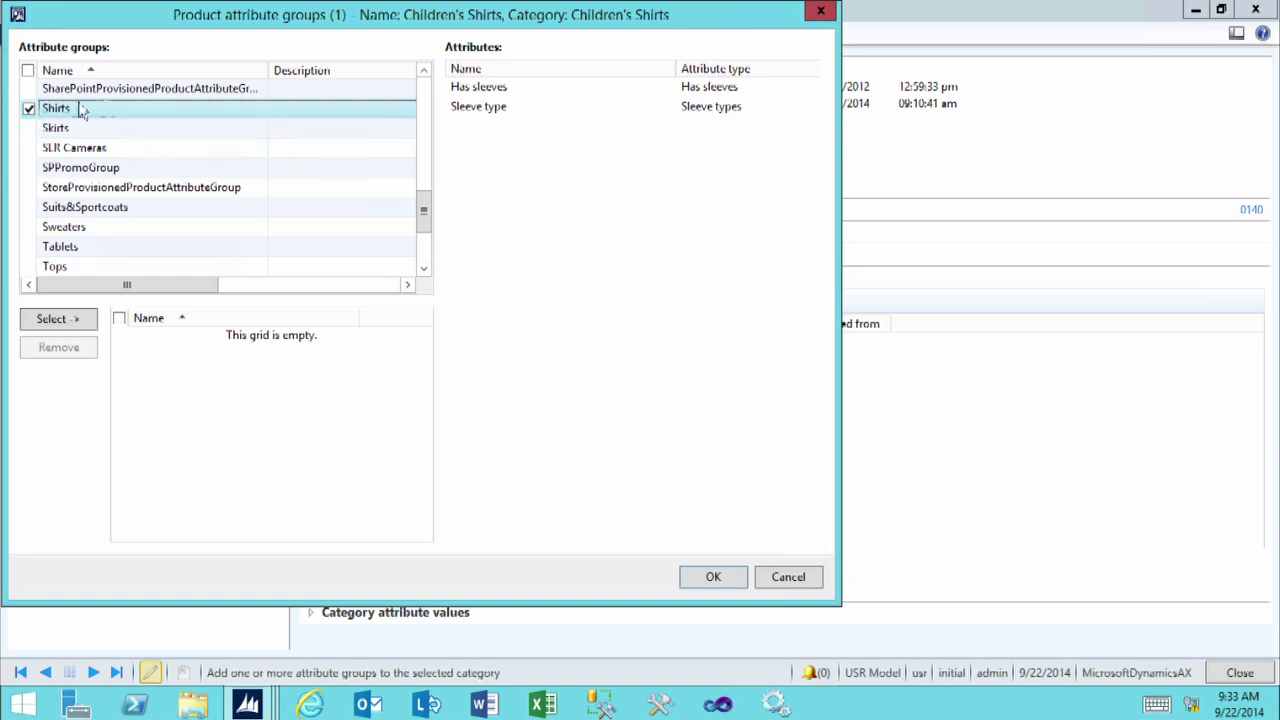
{"action": "left_click", "coordinate": [47, 318]}
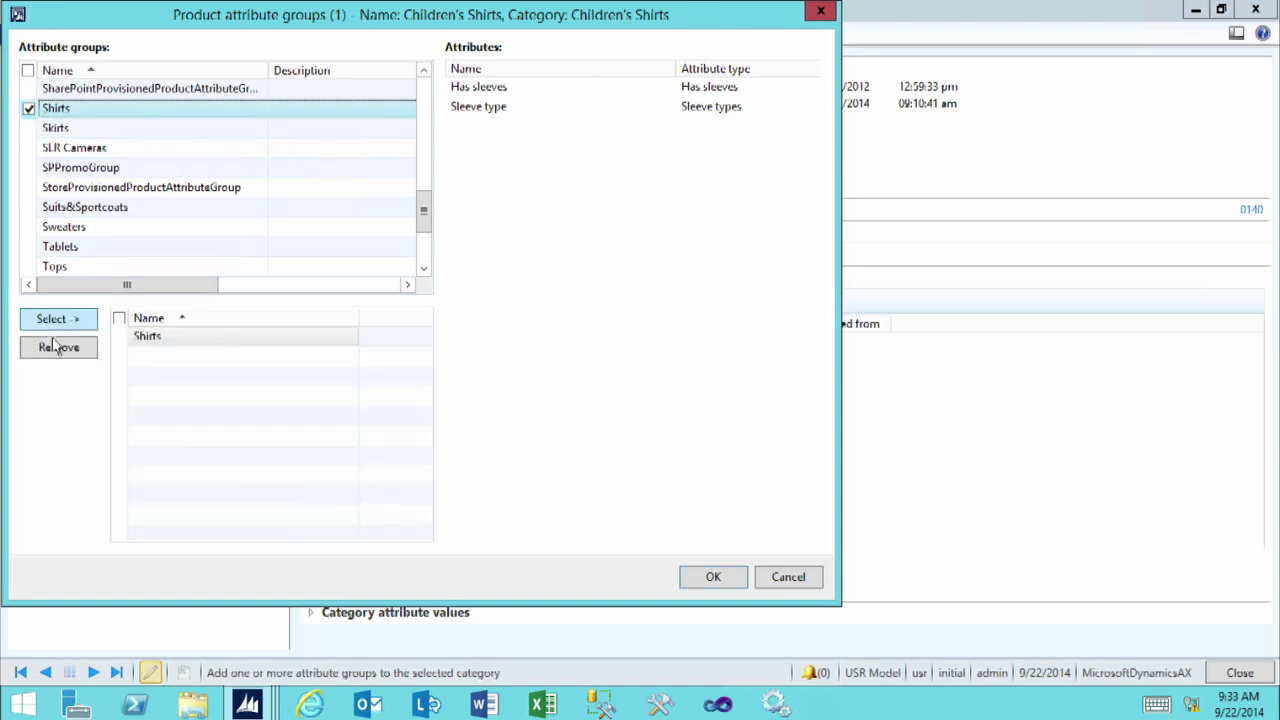
{"action": "left_click", "coordinate": [713, 577]}
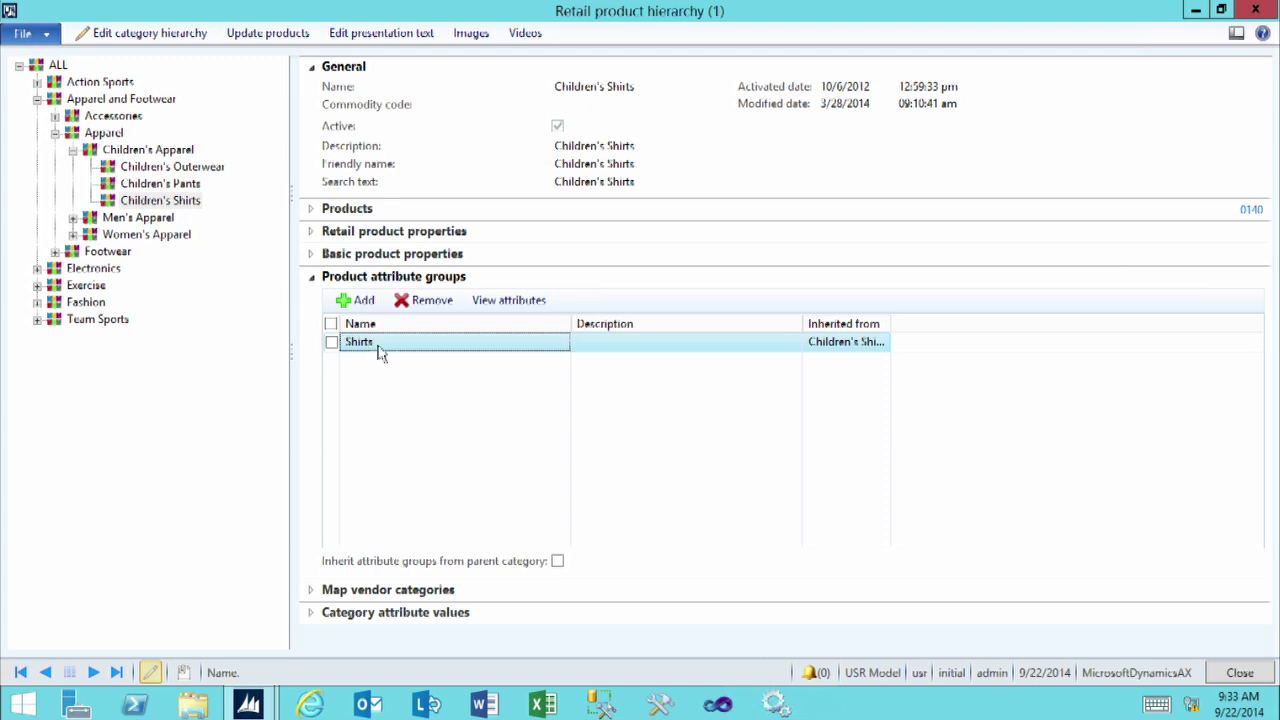
- View the attributes of the category's Shirts group, then close the attribute groups form and the retail product hierarchy
{"action": "left_click", "coordinate": [505, 302]}
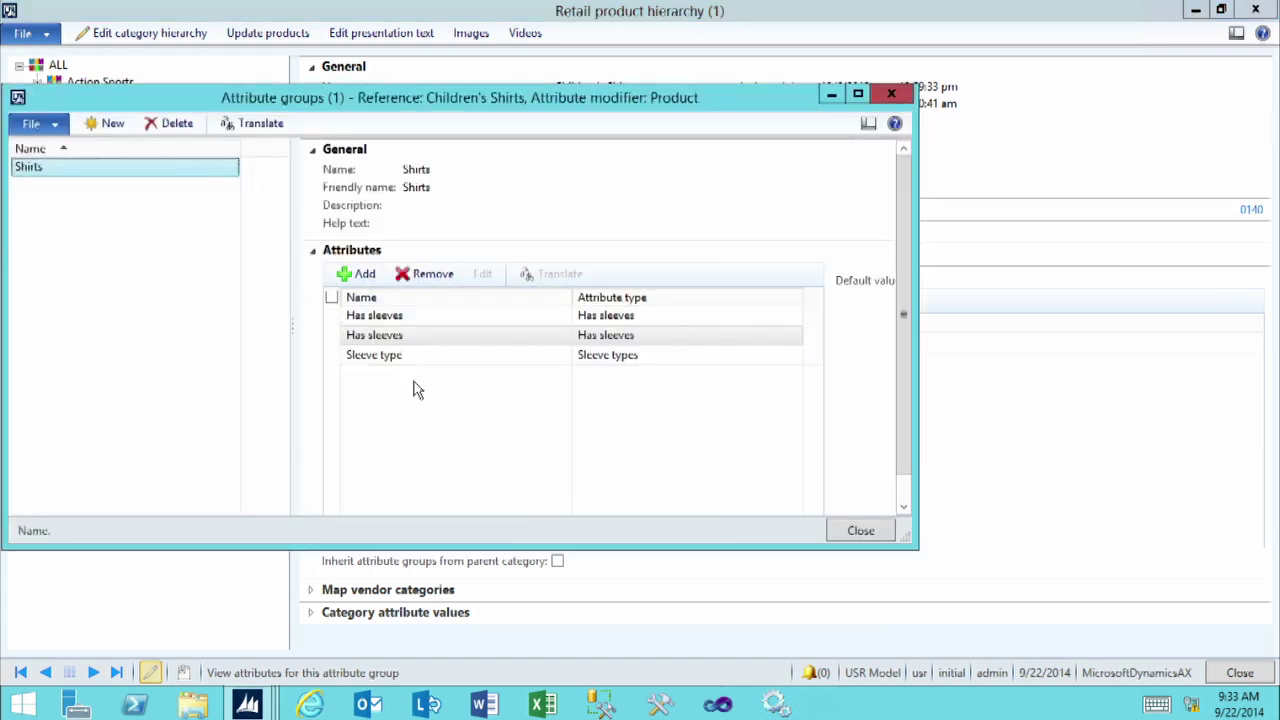
{"action": "left_click", "coordinate": [878, 533]}
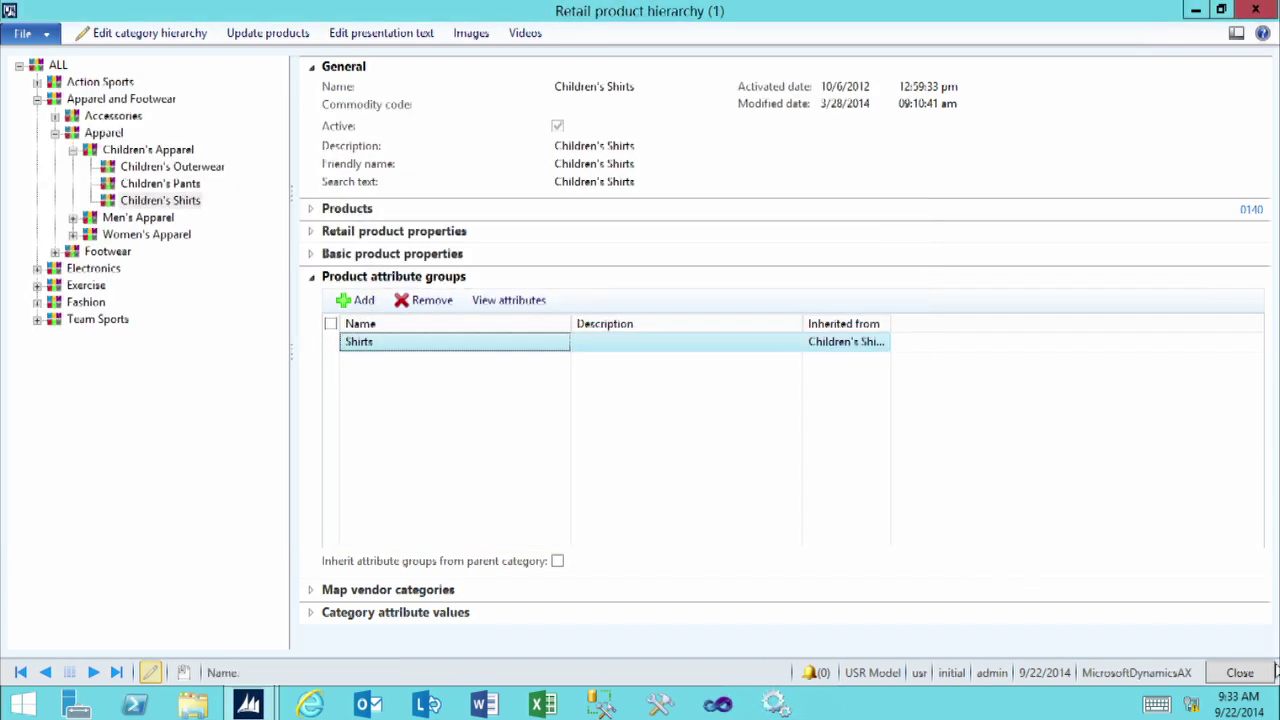
{"action": "left_click", "coordinate": [1258, 676]}
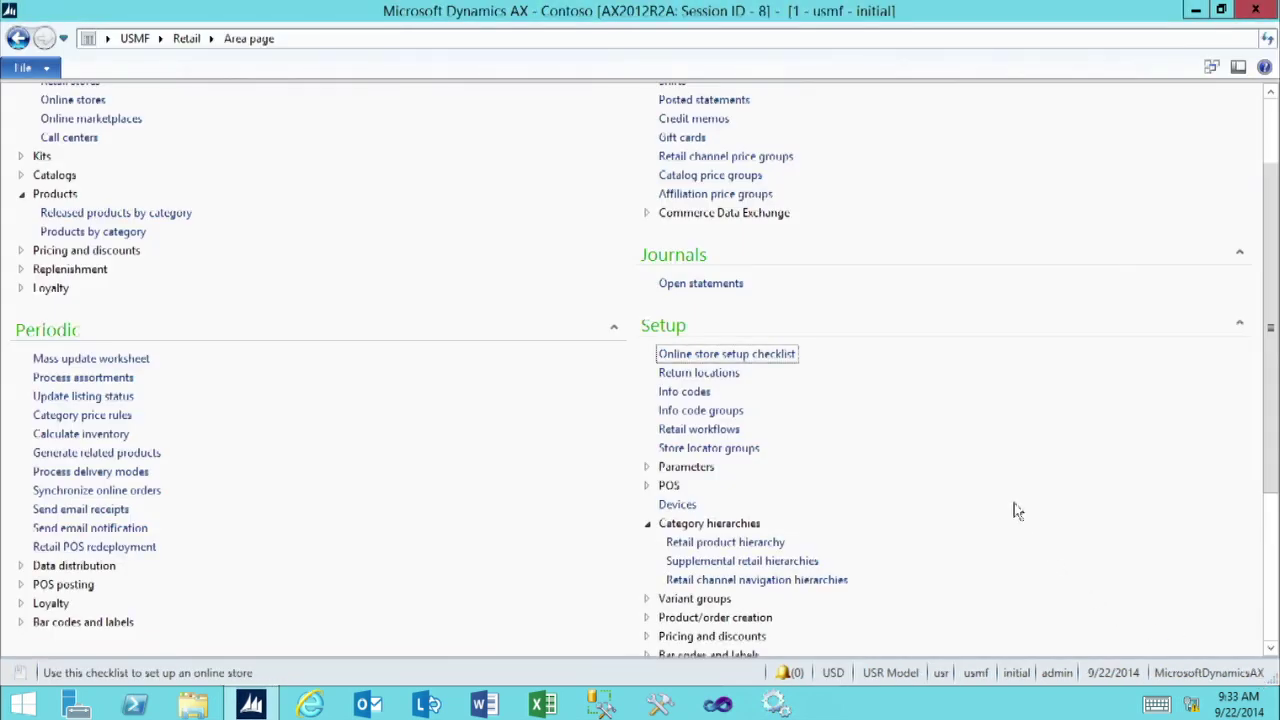